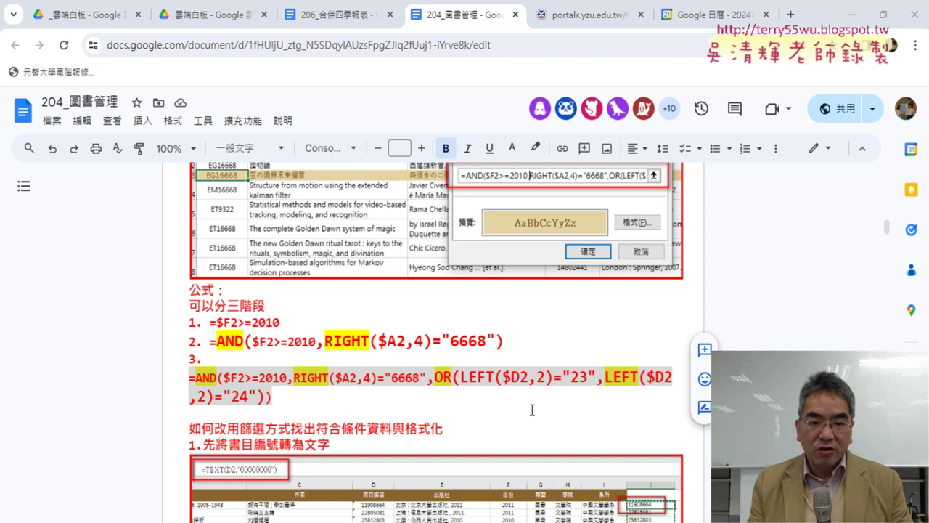
Step: Highlight the first-stage =$F2>=2010 formula and the stage-three OR(LEFT($D2,2)= part in the notes
click(211, 322)
drag(210, 321, 274, 317)
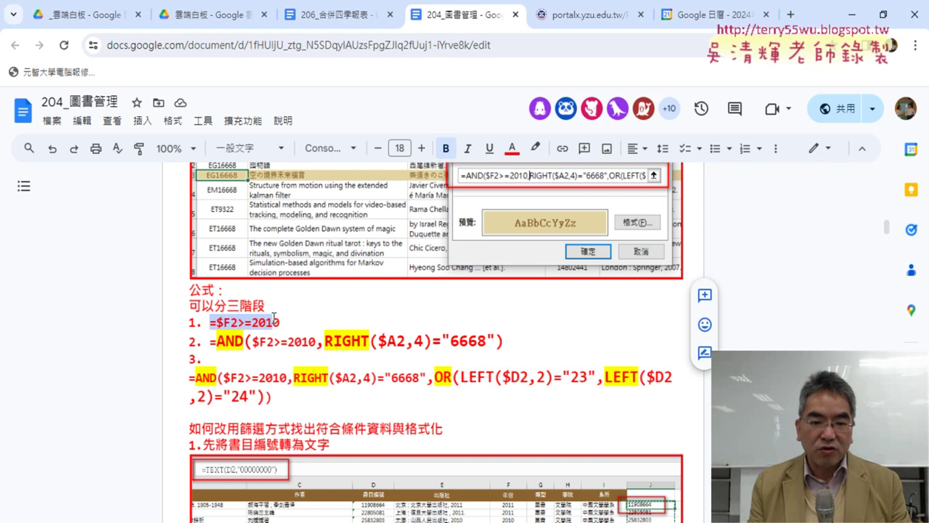
click(228, 322)
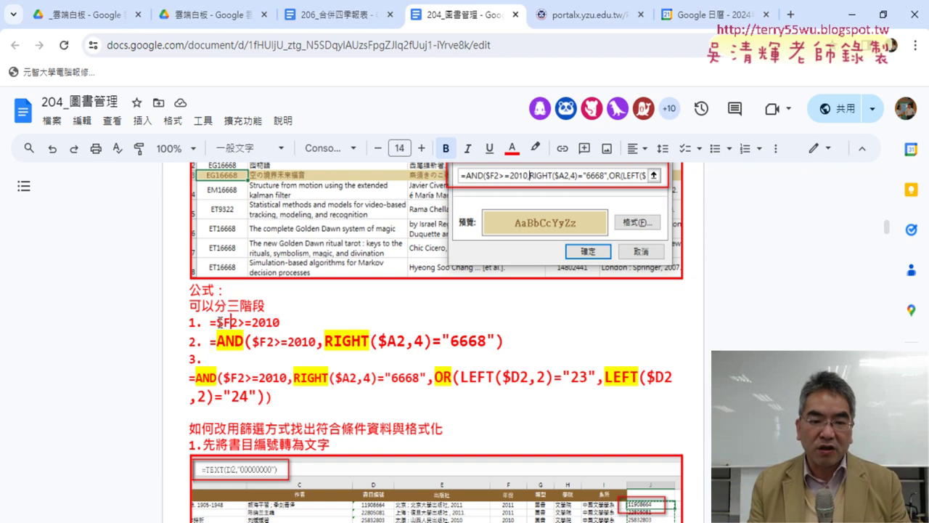
drag(218, 321, 280, 325)
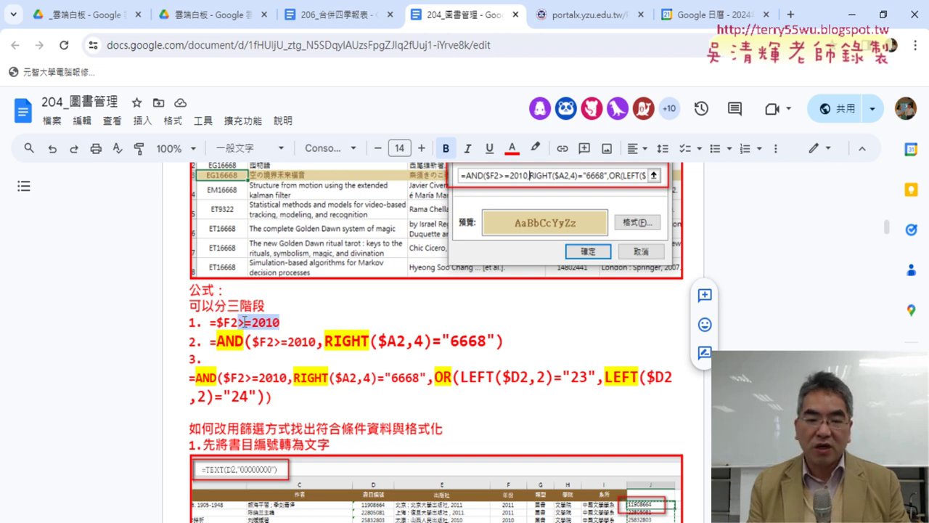
click(325, 341)
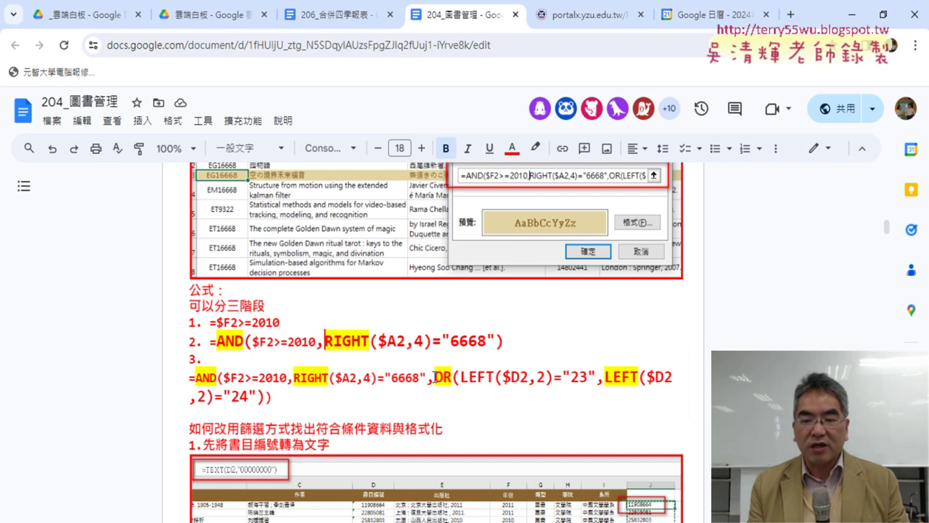
drag(434, 377, 563, 378)
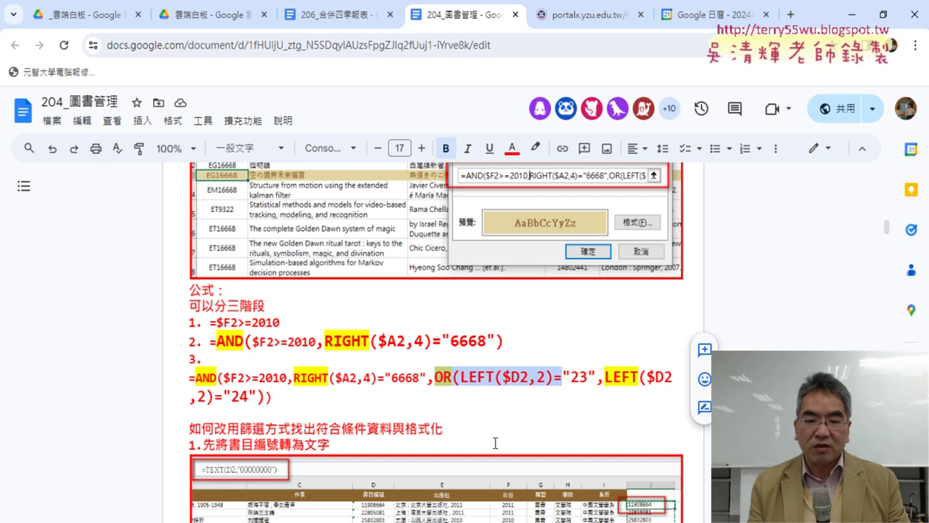
Step: Check the TQC exercise PDF, then bring up the EXD02.xlsx book data workbook in Excel
key(alt+Tab)
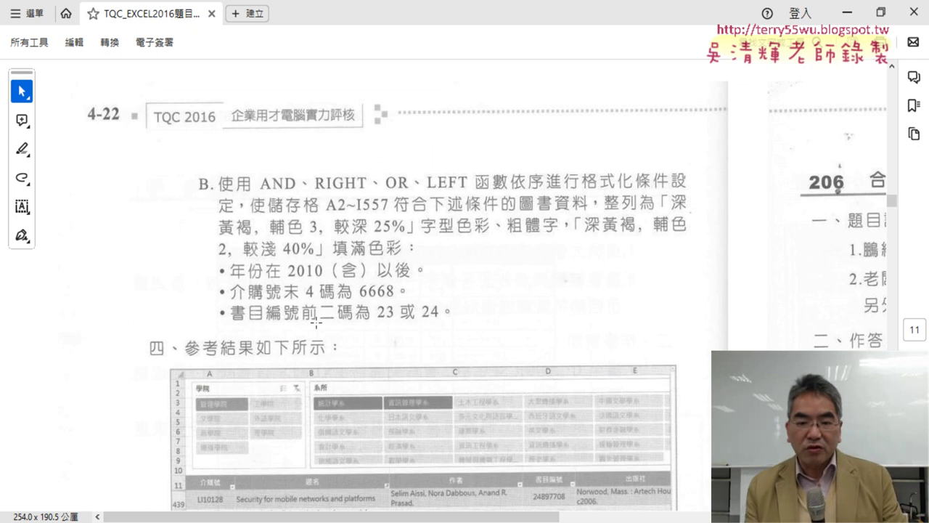
key(alt+Tab)
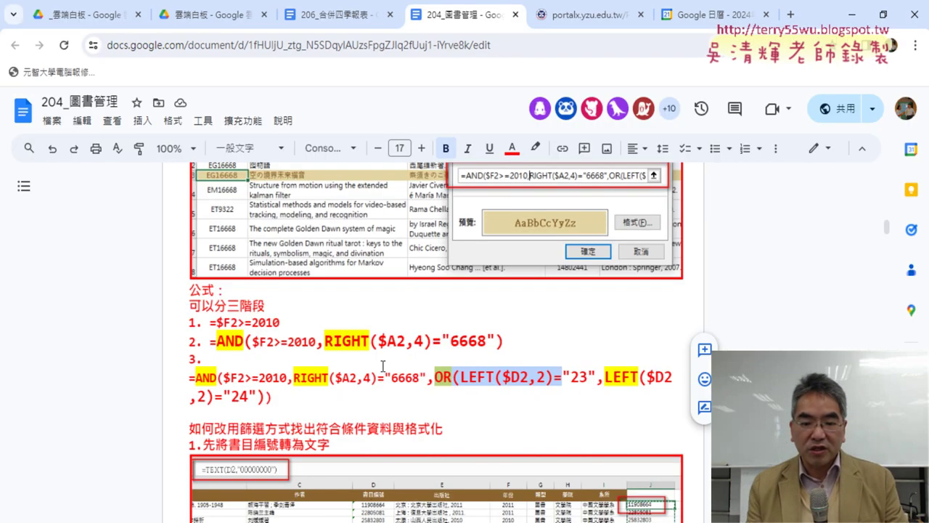
key(alt+Tab)
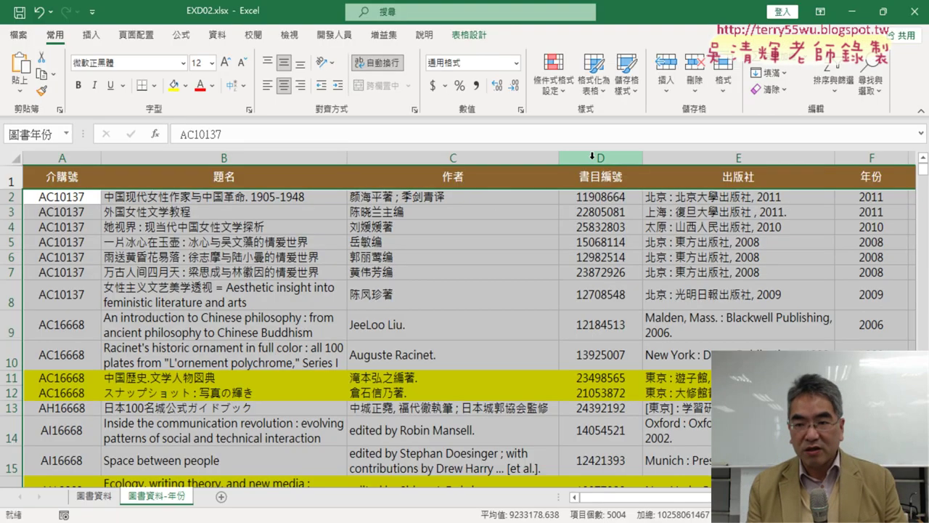
Step: Select column D, consult the exercise PDF, then minimize it to return to the workbook
click(594, 155)
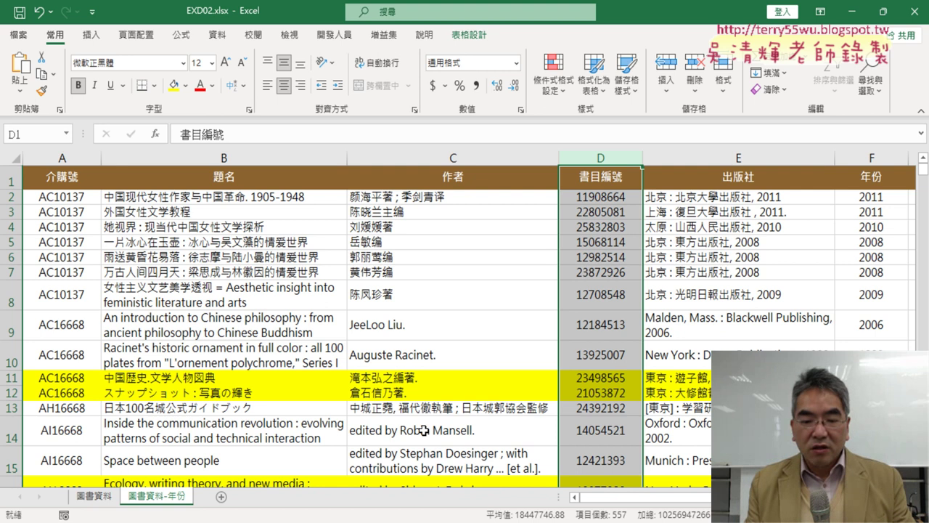
key(alt+Tab)
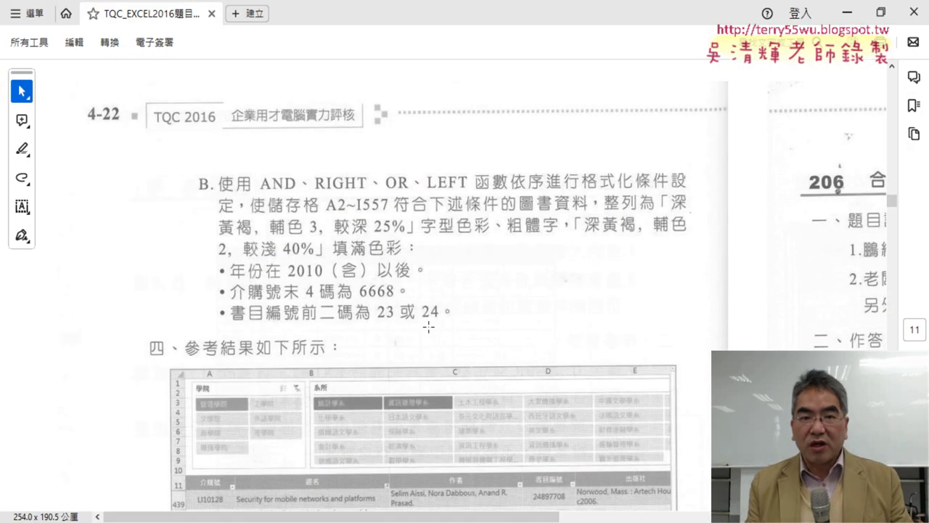
click(850, 16)
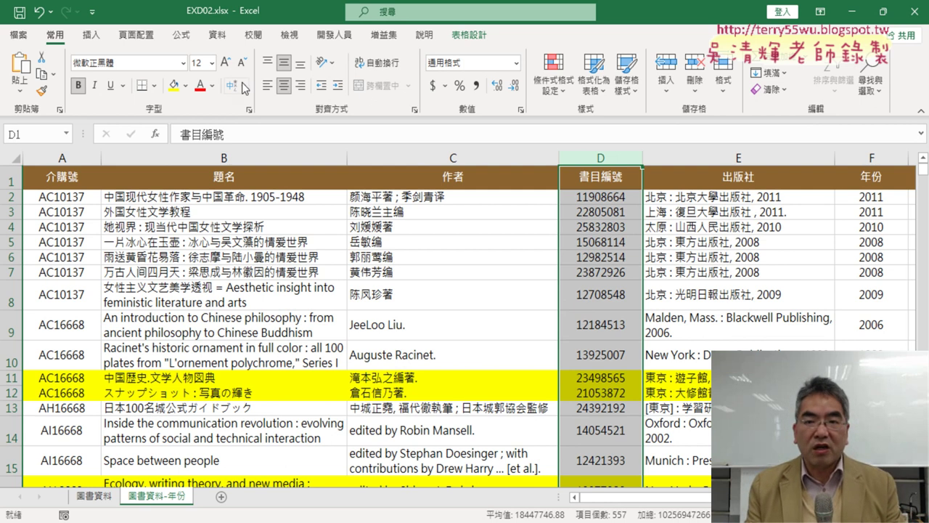
Step: Select the entire book data table starting from cell A2
click(43, 201)
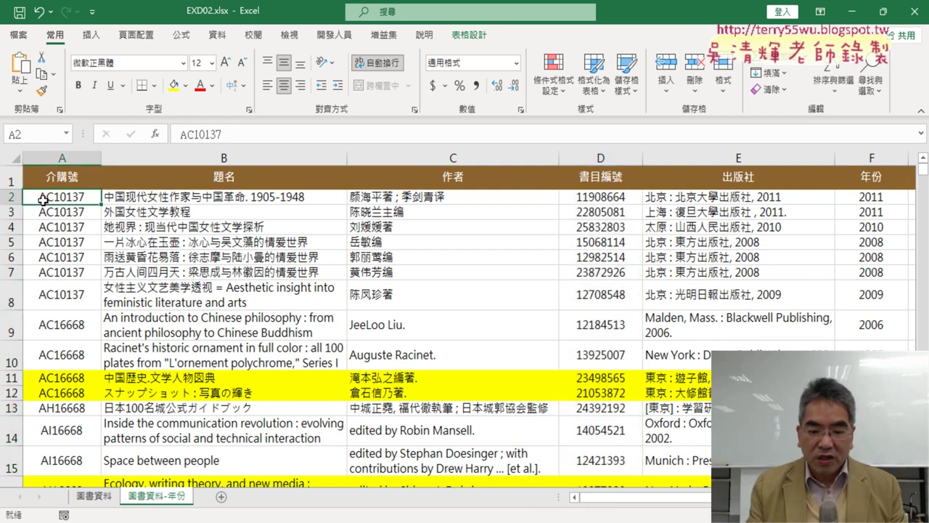
key(ctrl+shift+Right)
key(ctrl+shift+Down)
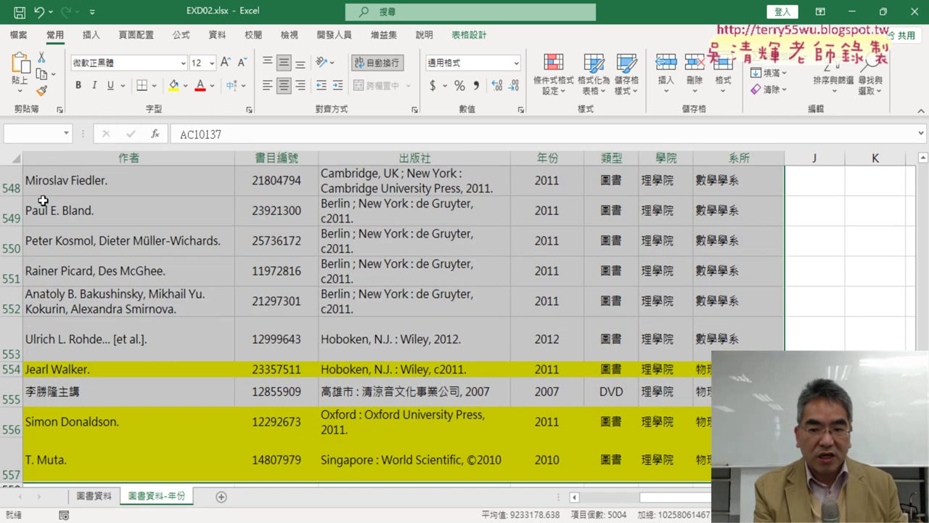
Step: Edit the existing AND formula rule from Manage Rules, adding a comma after "6668"
click(554, 73)
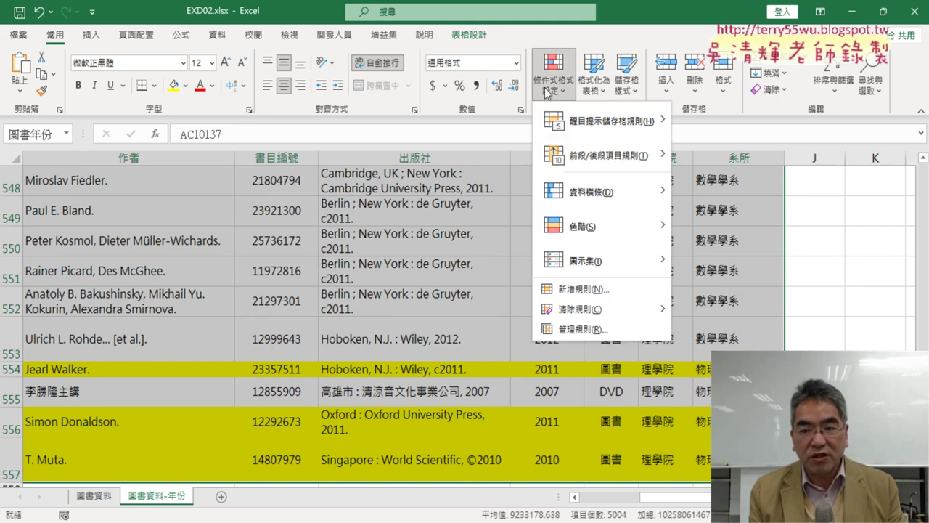
click(584, 329)
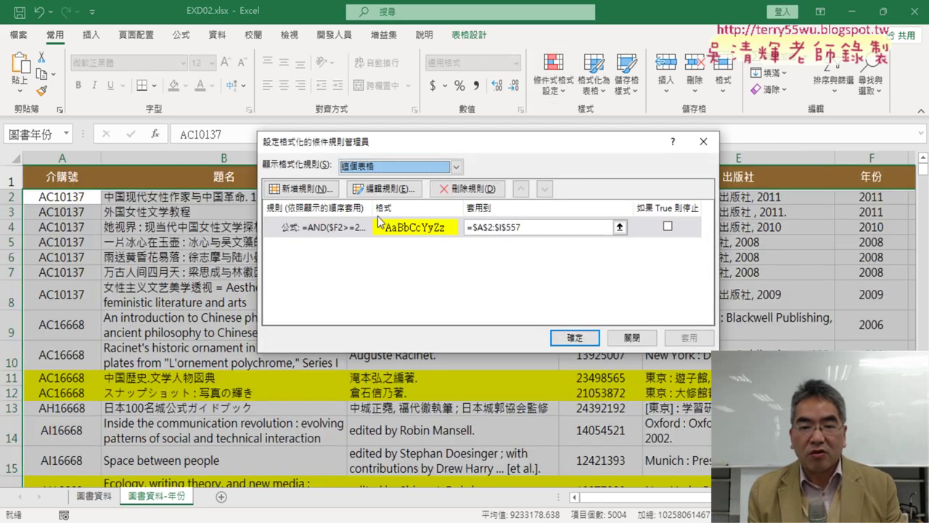
click(340, 228)
click(390, 189)
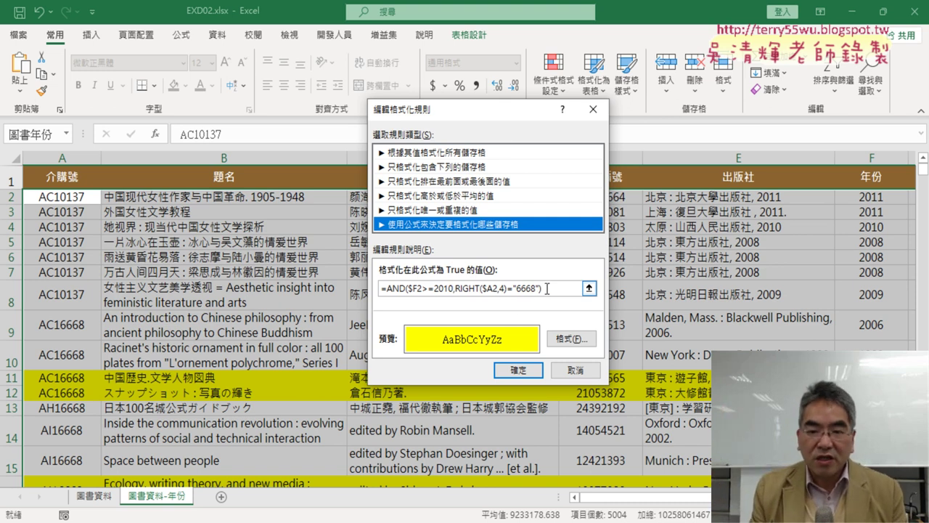
click(539, 291)
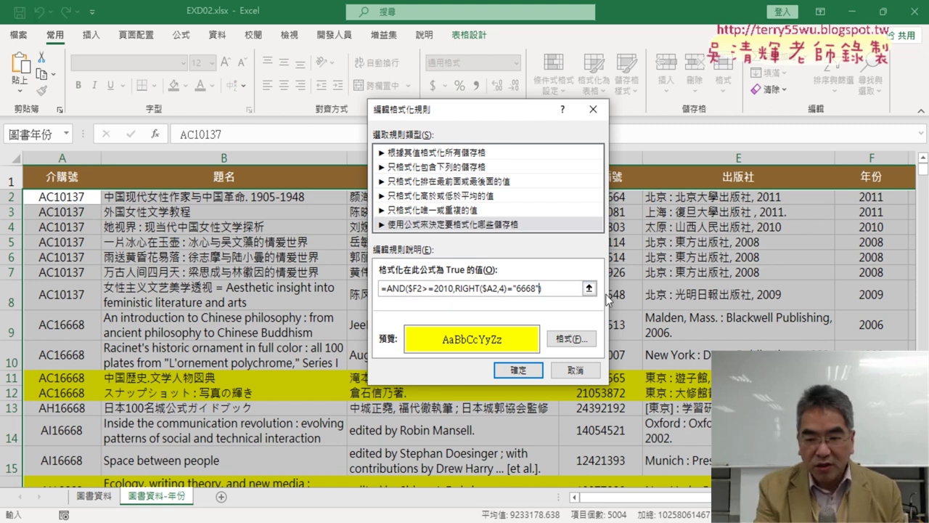
text(,)
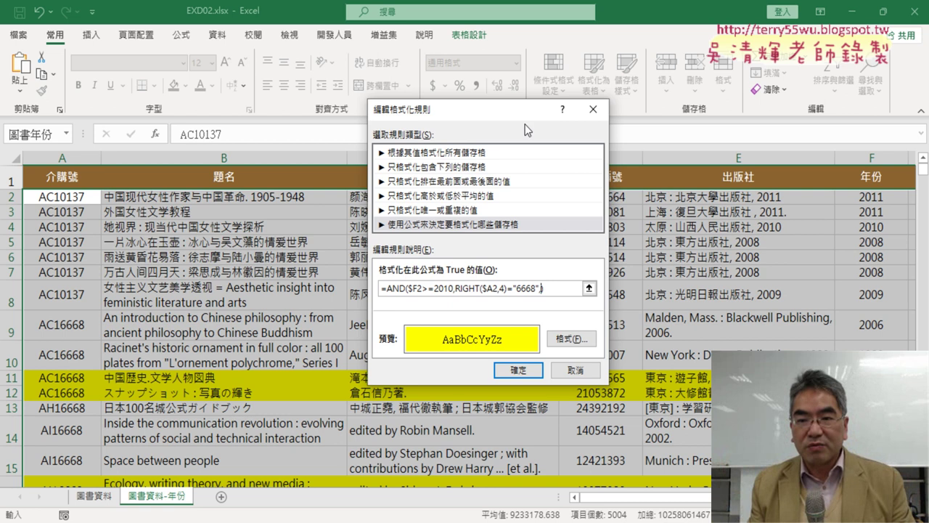
drag(525, 124, 297, 139)
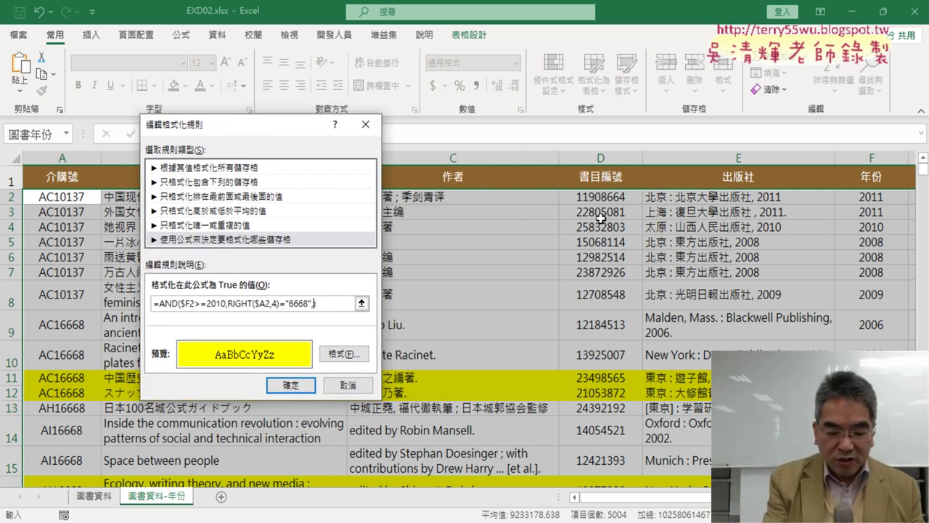
Step: Append left($D2,2)="23" as a third condition and close the formula's parentheses
text(,lef)
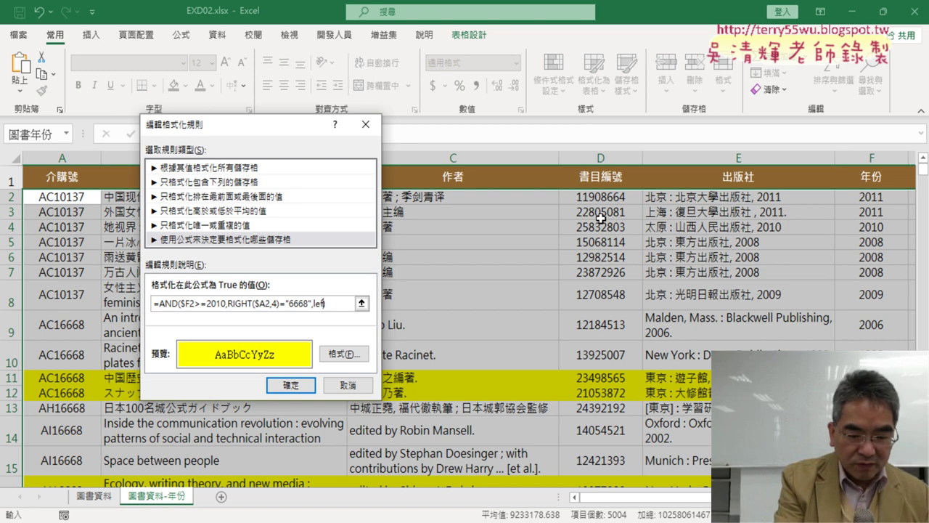
text(t)
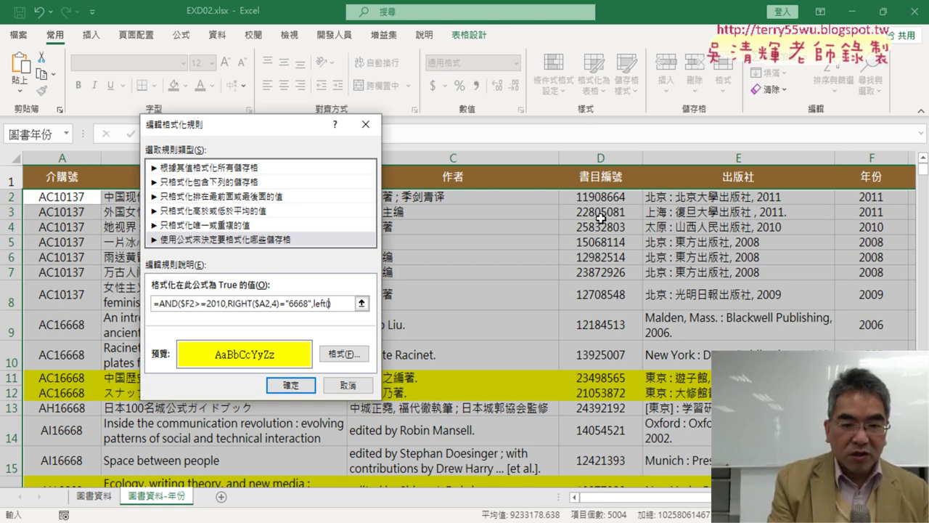
text(()
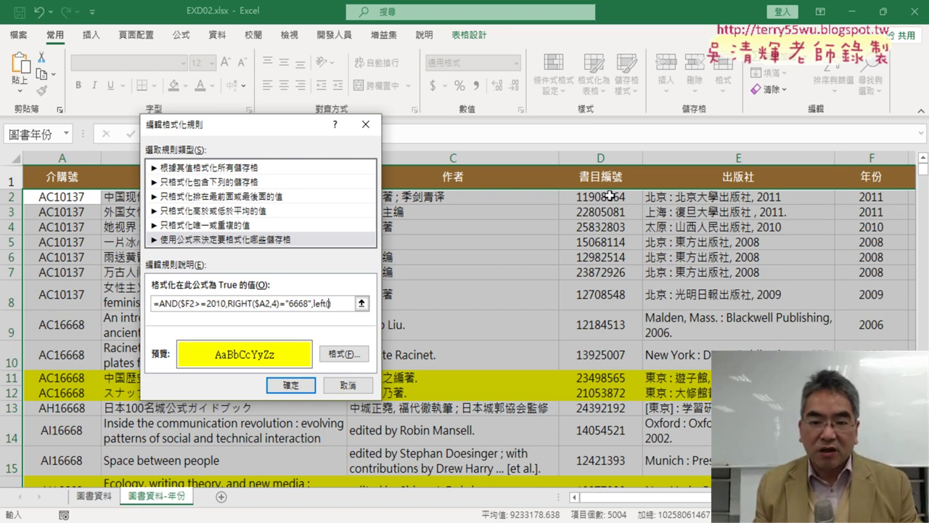
click(610, 194)
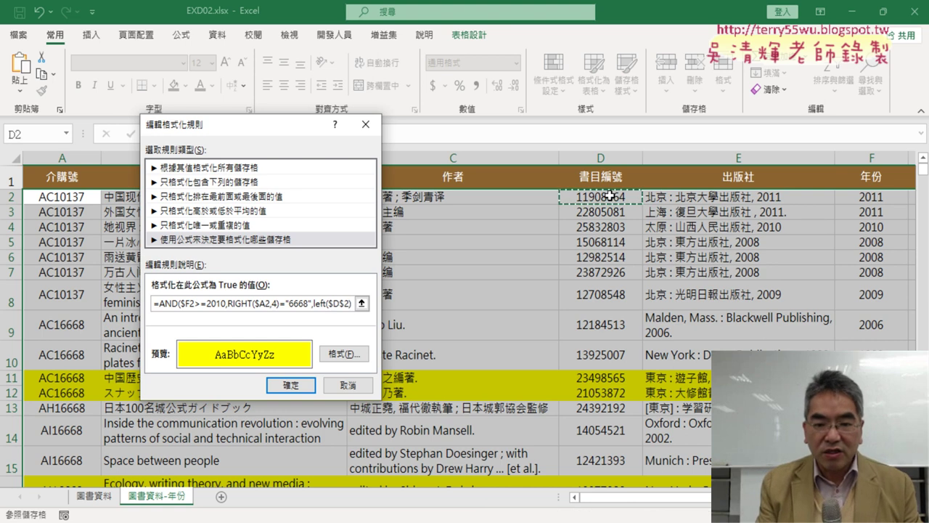
click(342, 304)
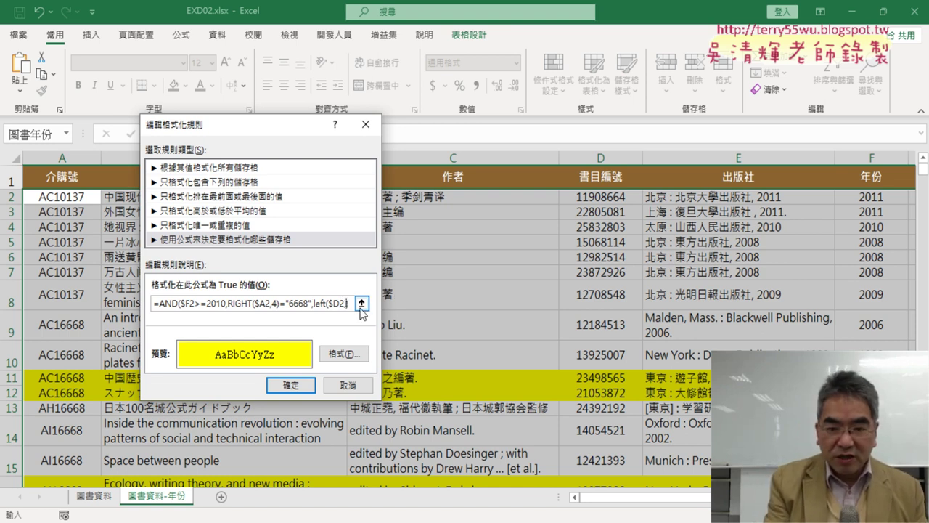
text())
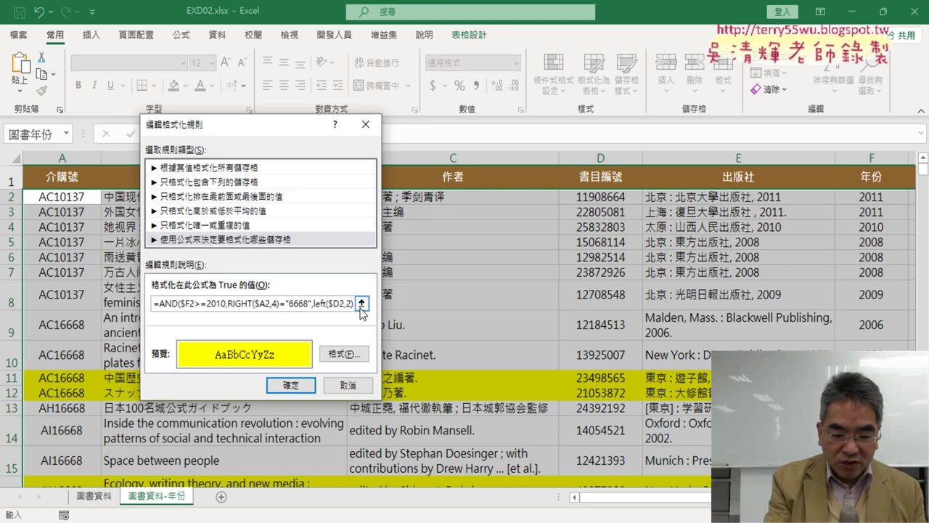
text())
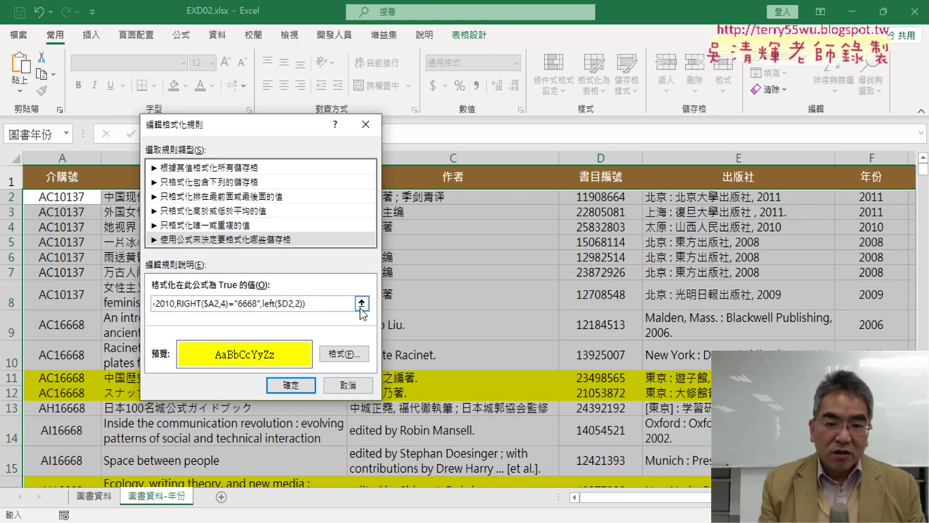
text())
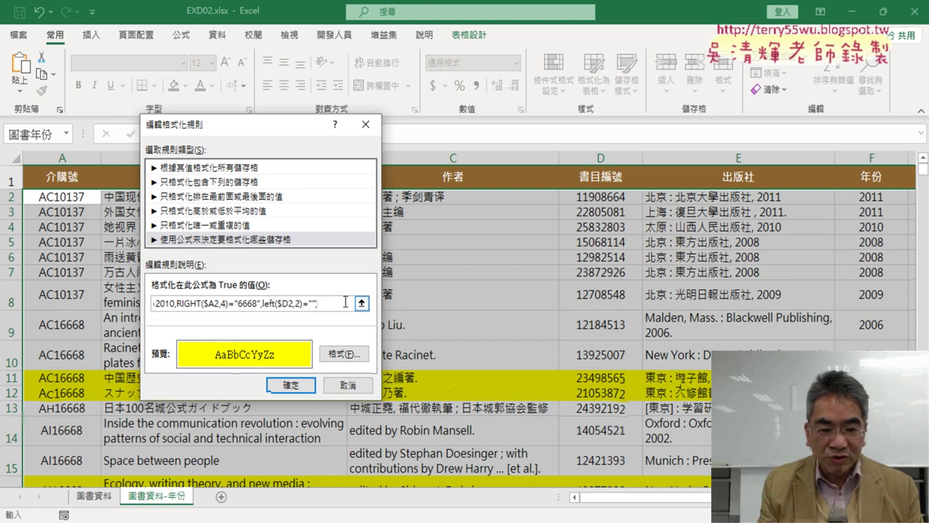
text(23)
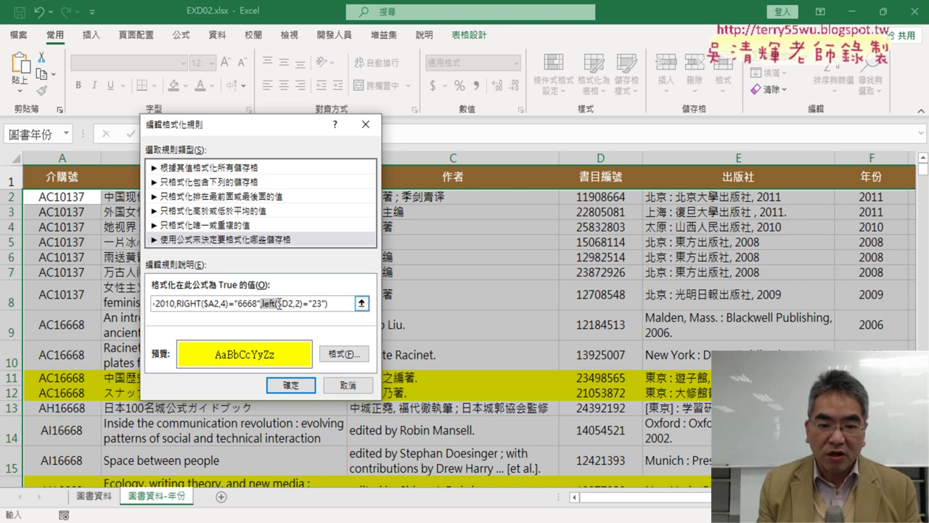
click(278, 304)
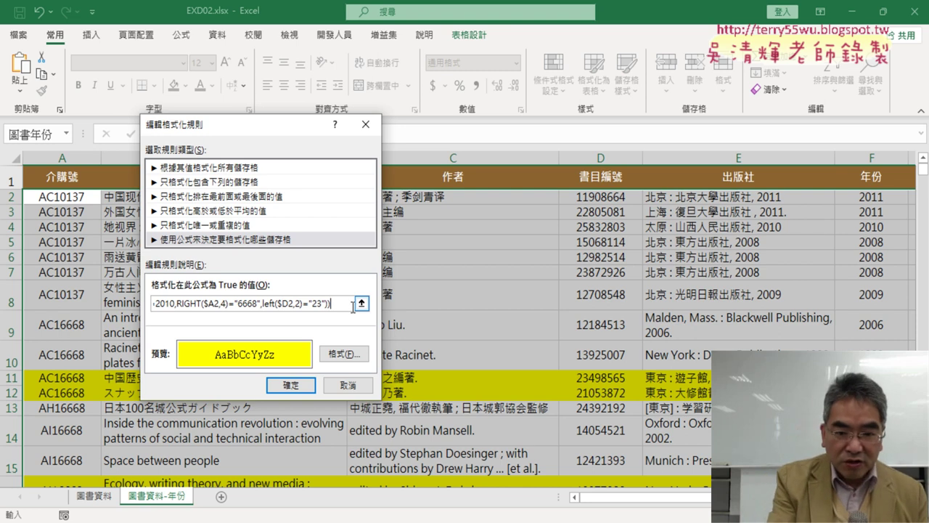
Step: Clean up the column D test in the formula, removing a stray reference and adding a comma
text())
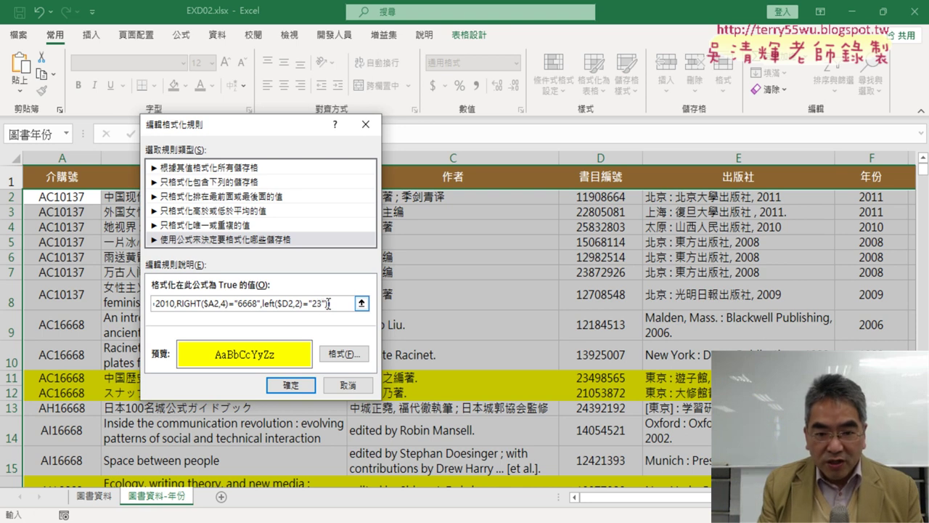
click(283, 306)
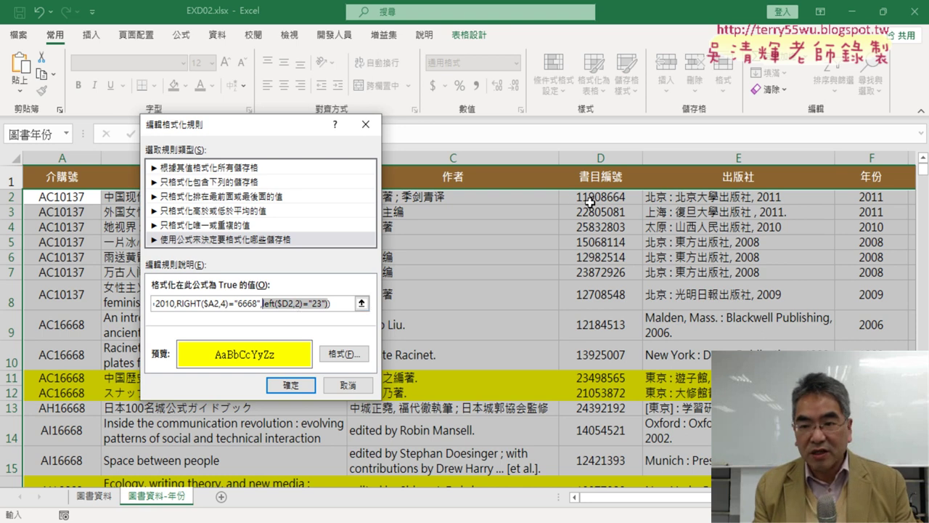
right_click(295, 304)
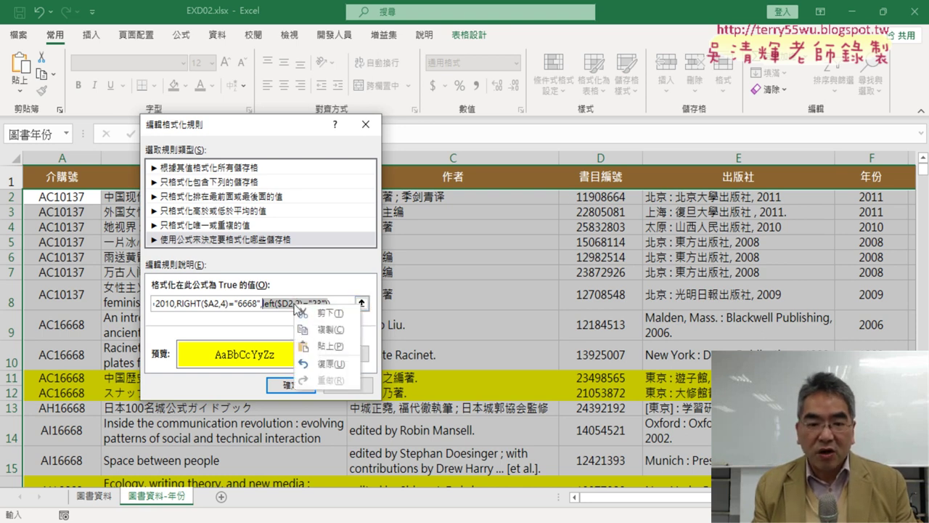
click(331, 328)
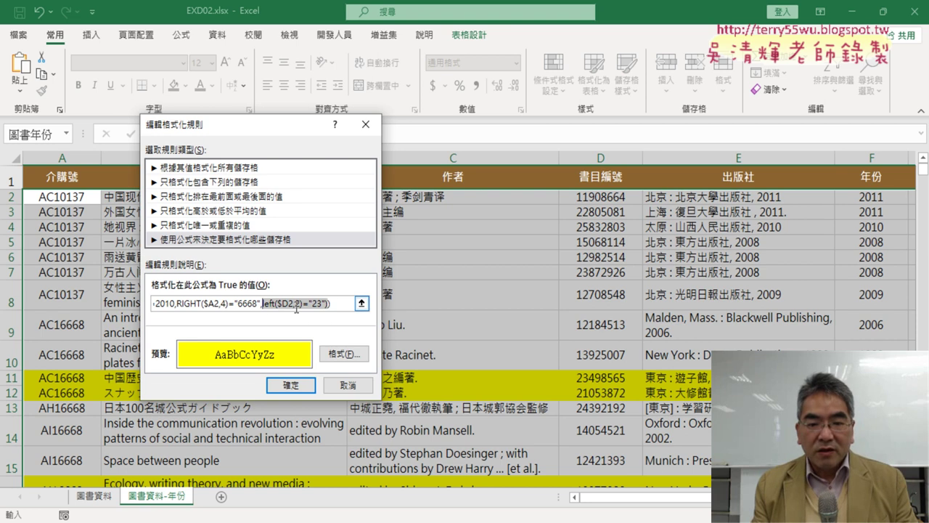
text(+)
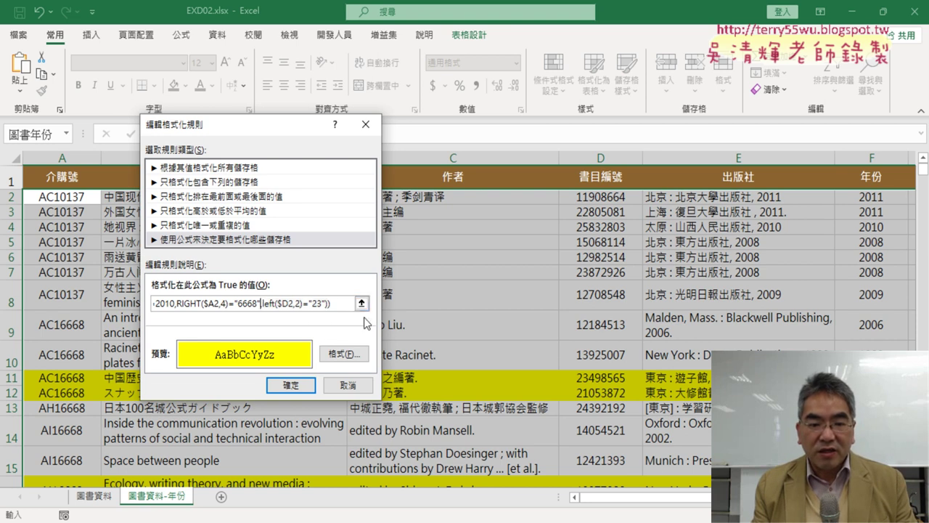
key(Right)
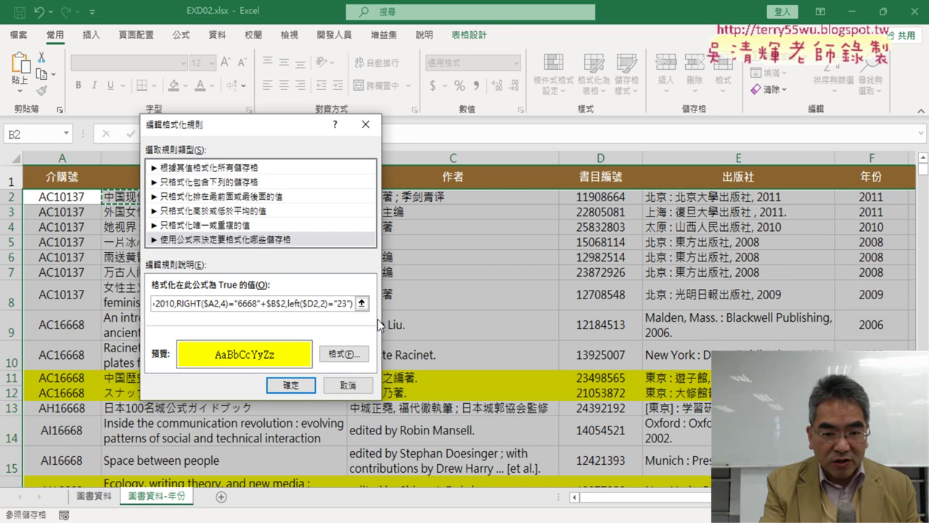
key(BackSpace)
key(BackSpace)
key(BackSpace)
key(BackSpace)
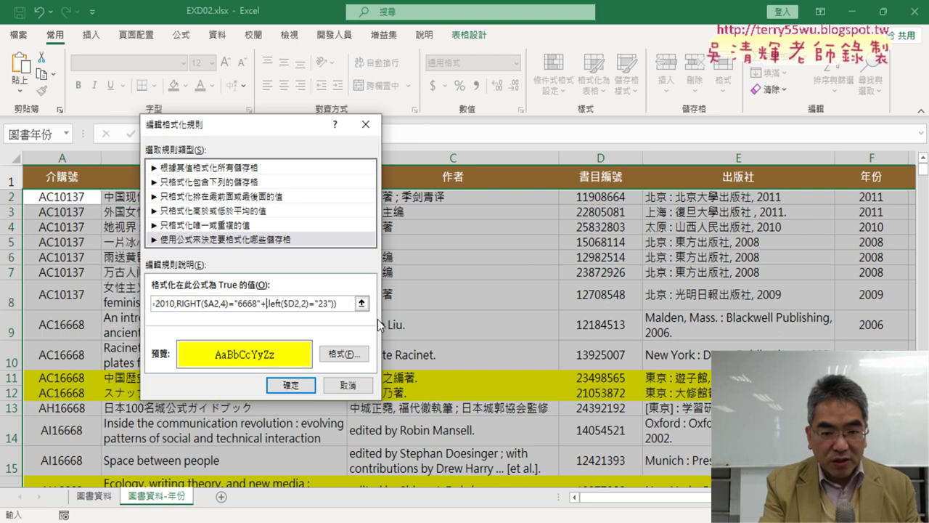
key(BackSpace)
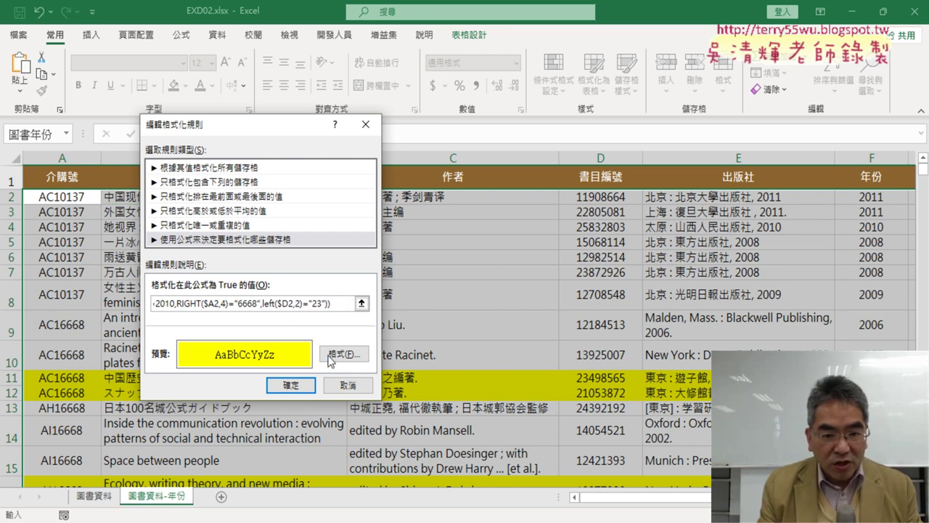
text(,)
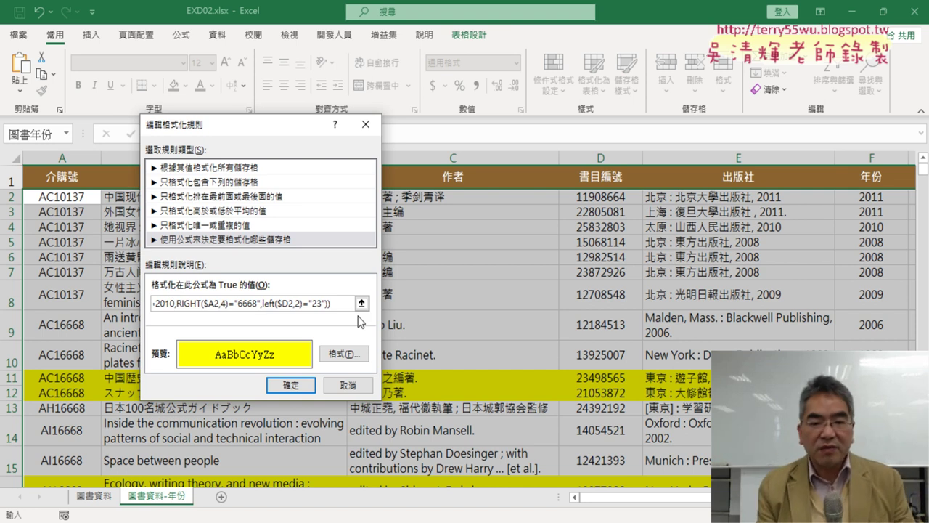
text(a)
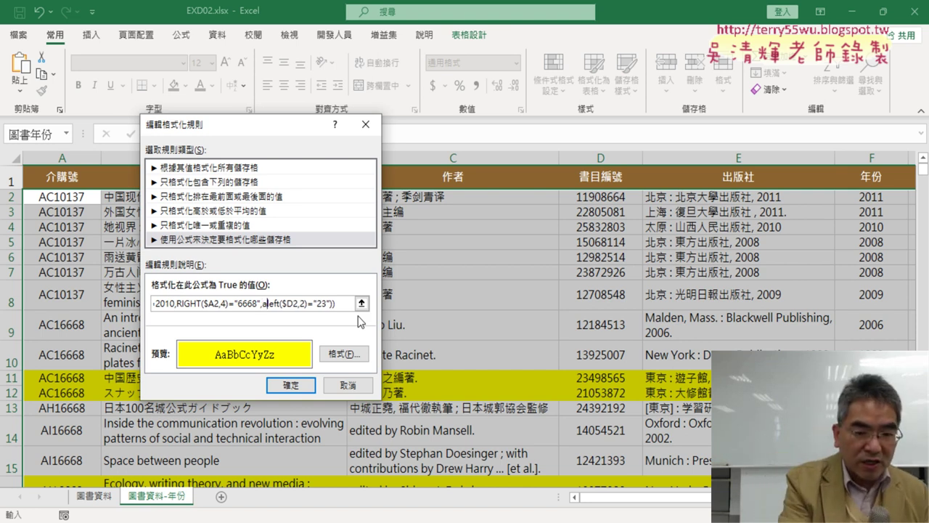
key(BackSpace)
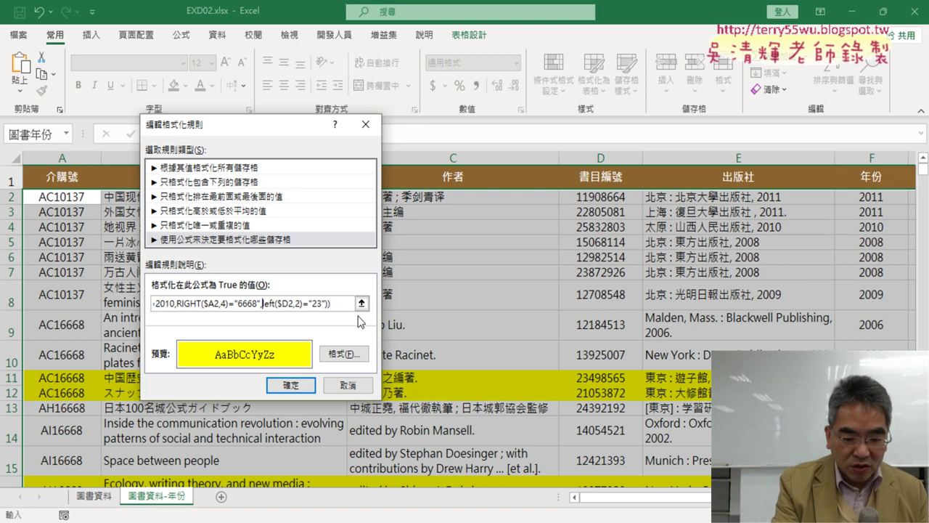
Step: Wrap the column D test in or( and paste a second left($D2,2)="23" test after it
text(or)
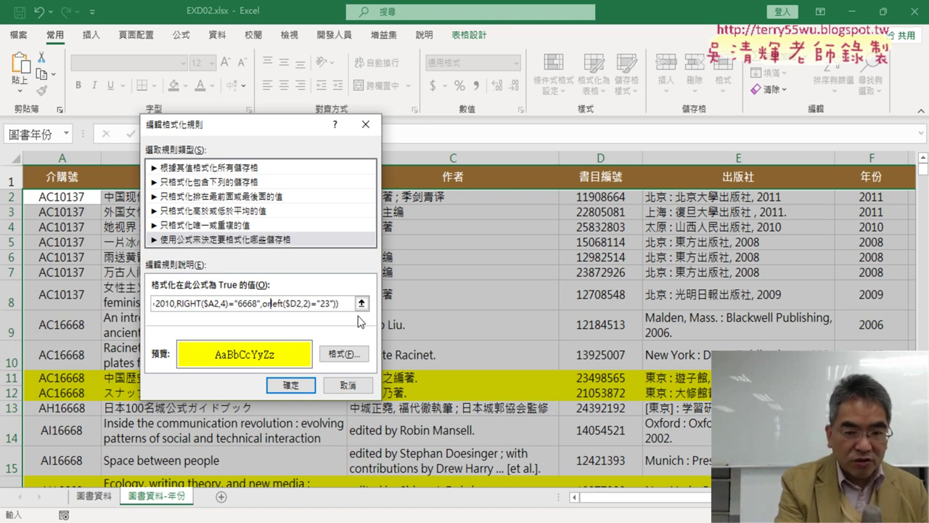
text(()
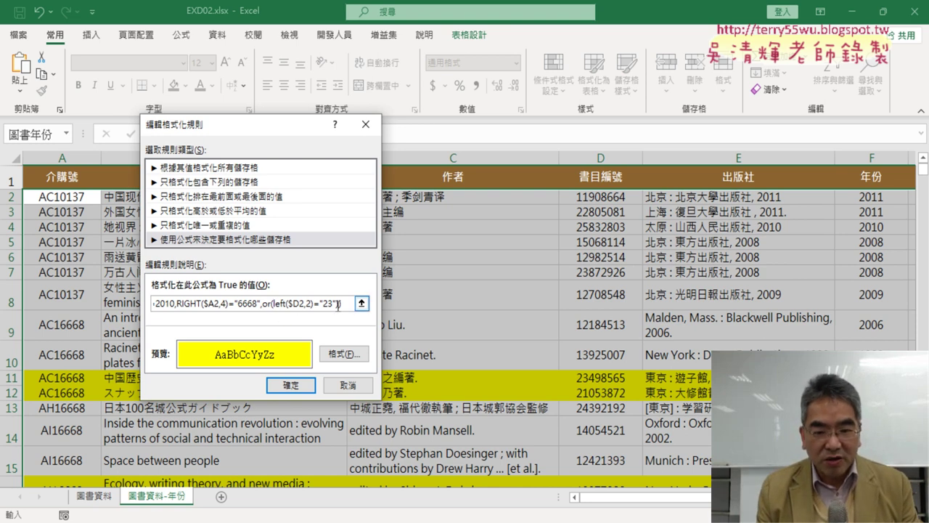
click(339, 305)
text())
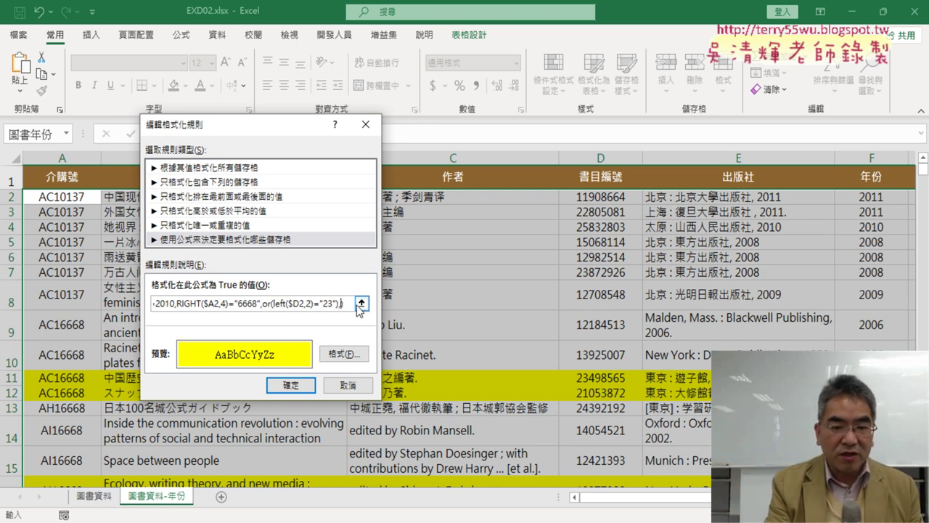
key(ctrl+v)
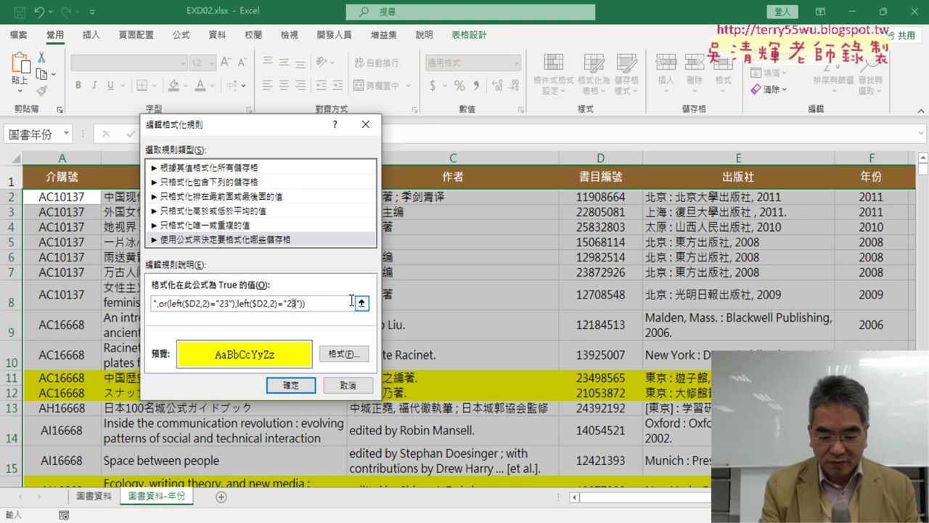
Step: Change the second test to "24", fix the closing parentheses, and submit the rule formula
text(4)
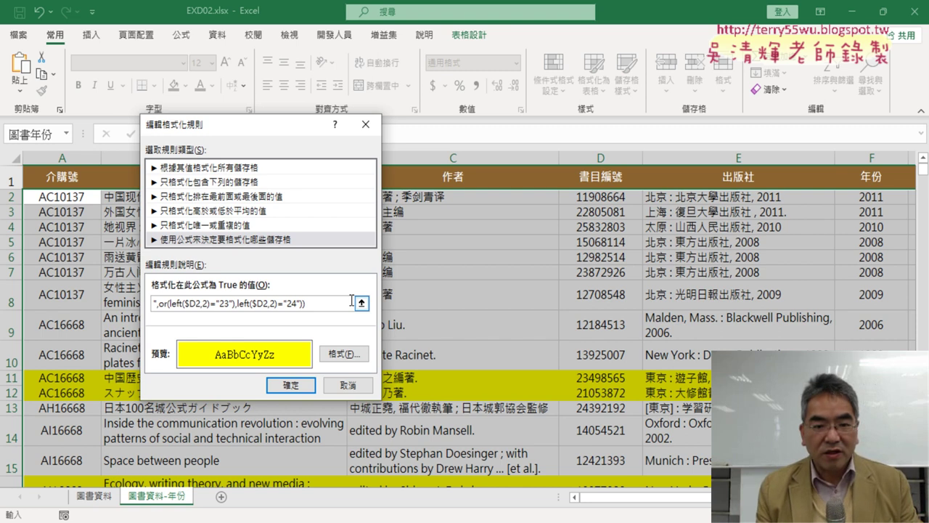
text())
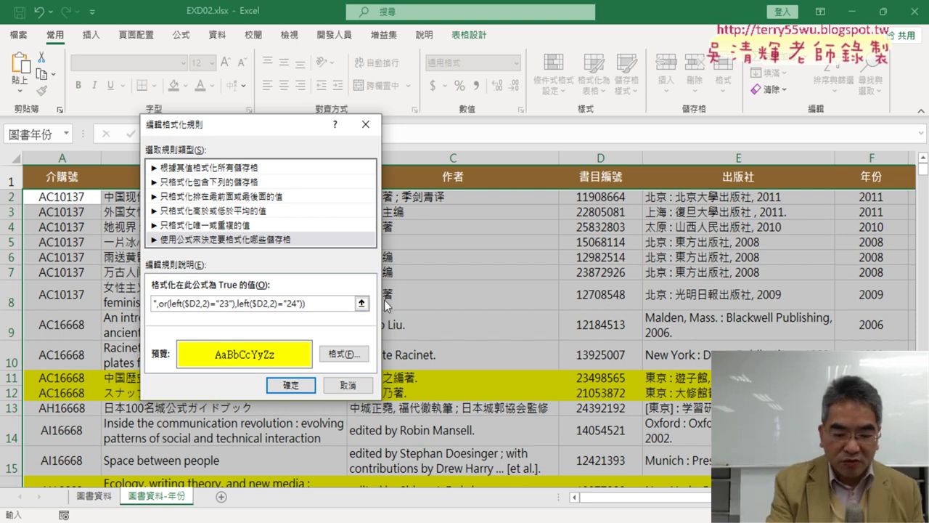
text())
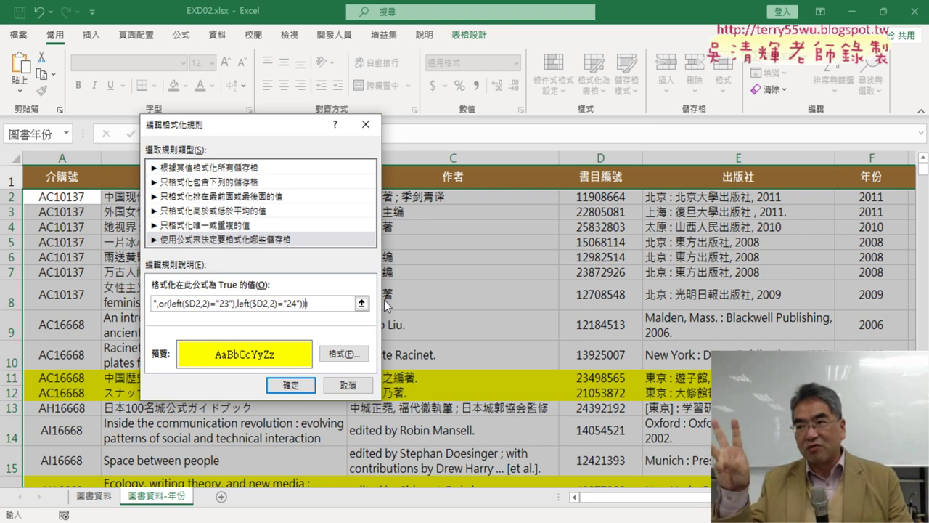
key(BackSpace)
key(BackSpace)
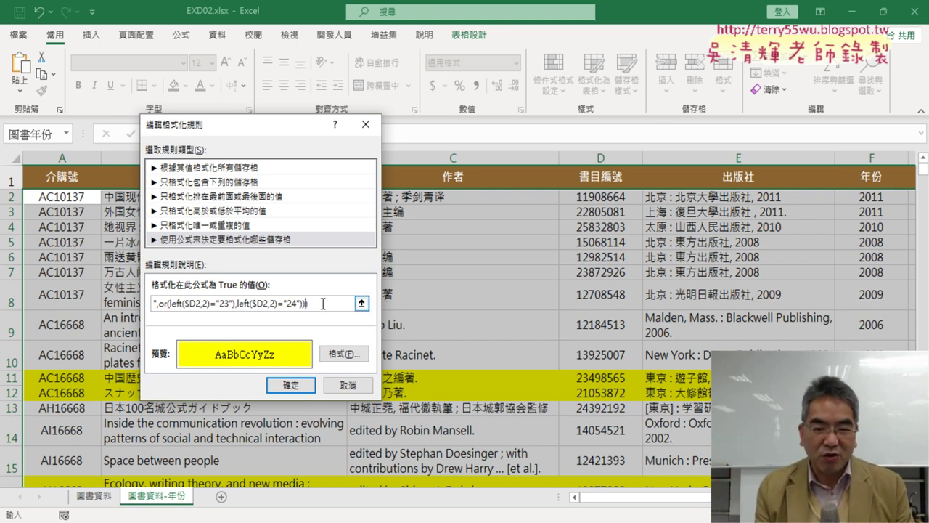
click(290, 385)
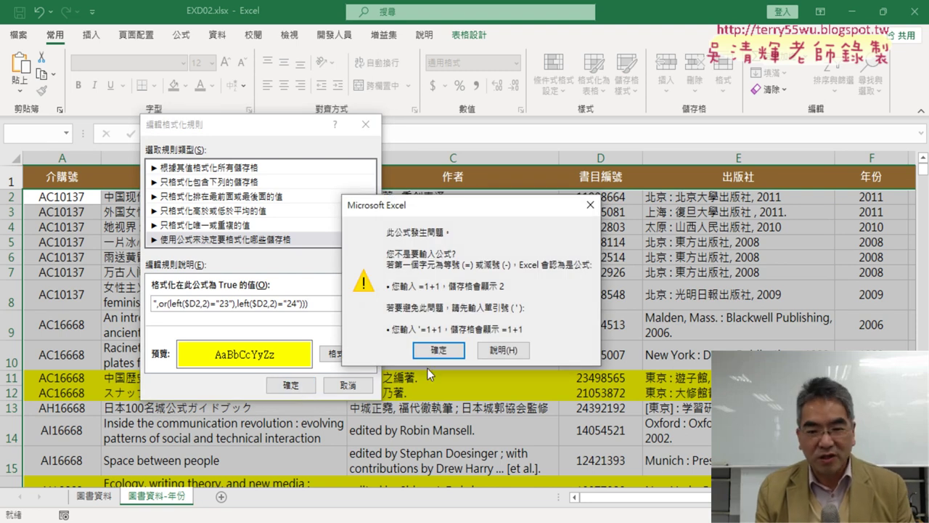
Step: Dismiss the formula error, inspect the formula's closing part, resubmit, and dismiss the repeated error
click(436, 352)
drag(314, 303, 247, 303)
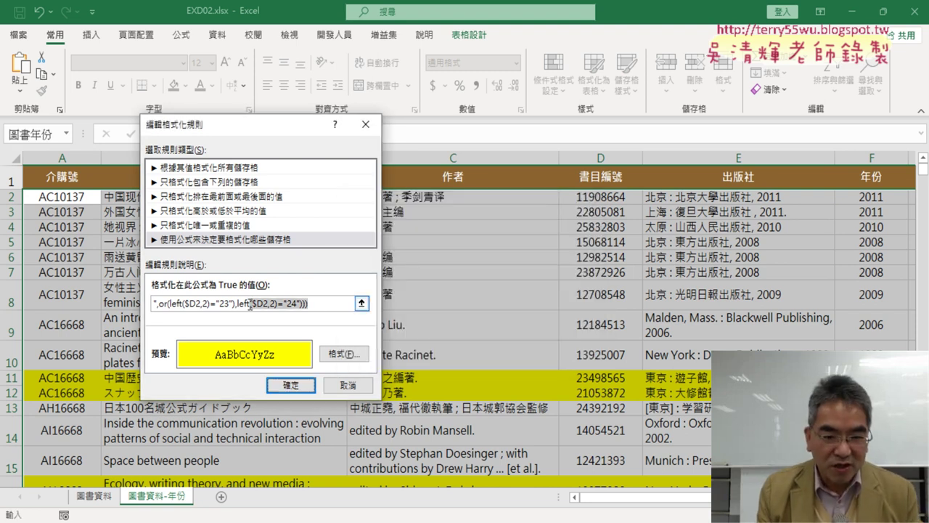
click(198, 305)
text())
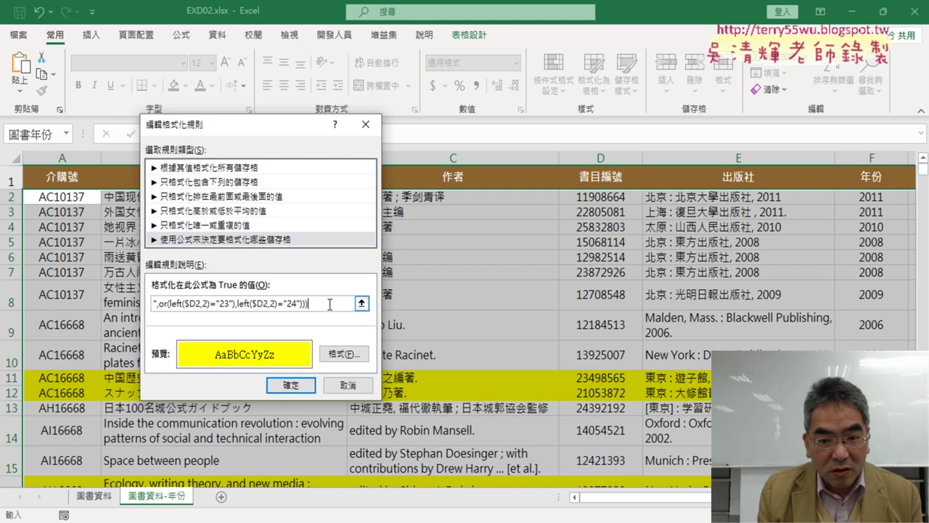
click(291, 385)
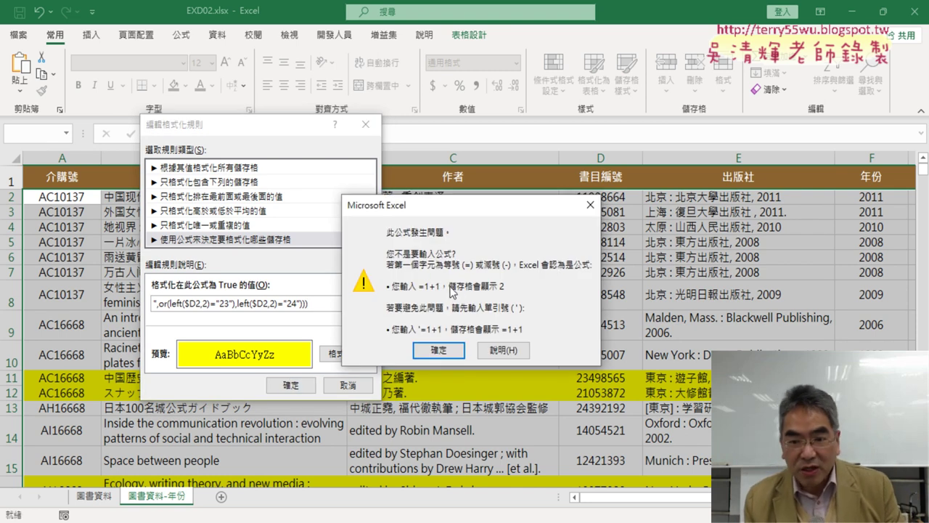
click(439, 350)
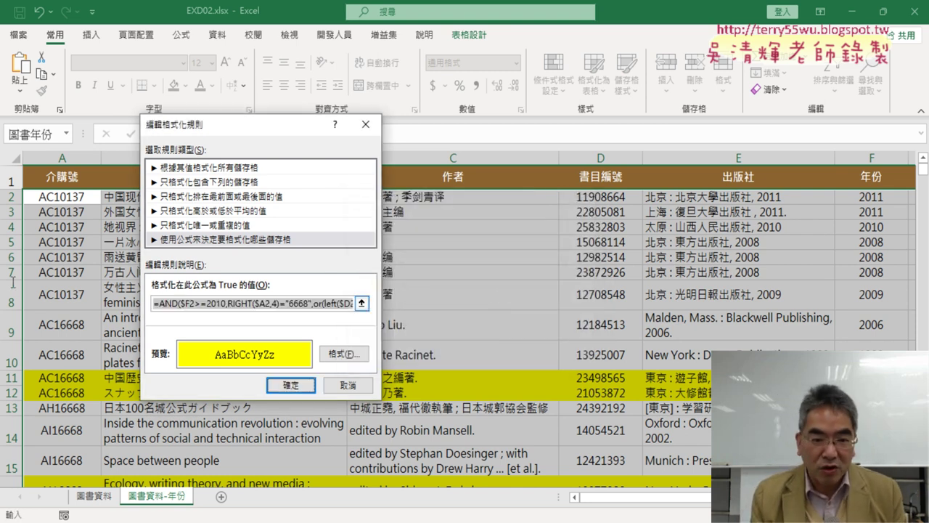
right_click(254, 303)
click(267, 323)
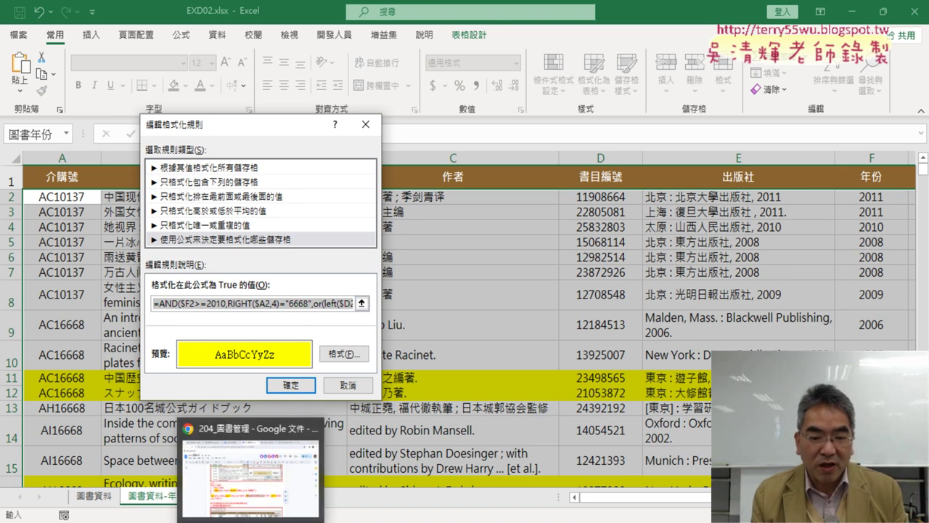
Step: Paste the failing rule formula below step 3 in the Google Docs notes and compare its parentheses
click(267, 467)
click(319, 398)
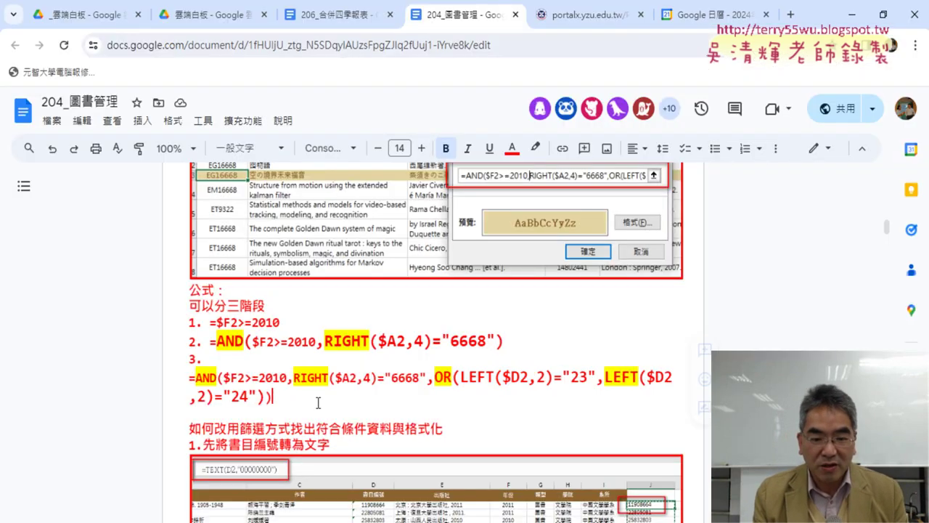
key(Return)
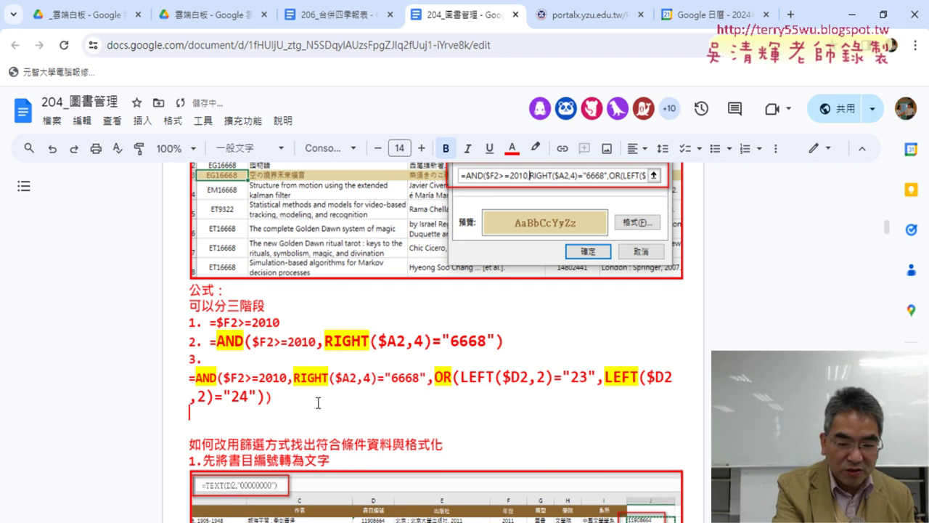
key(ctrl+v)
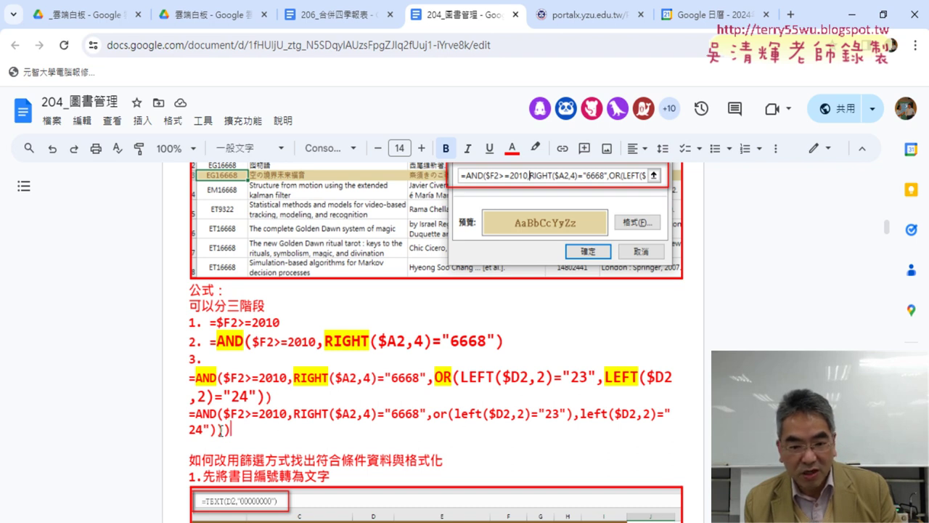
drag(229, 430, 222, 430)
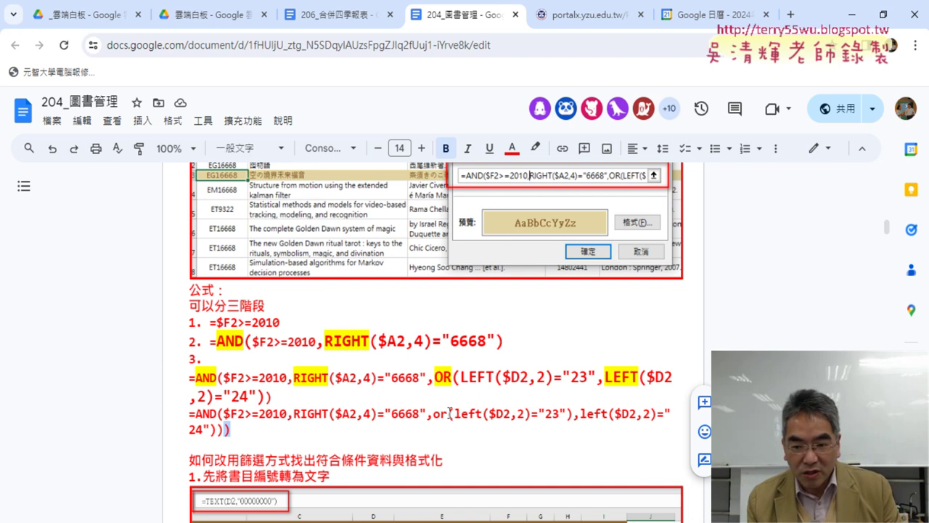
drag(449, 415, 455, 416)
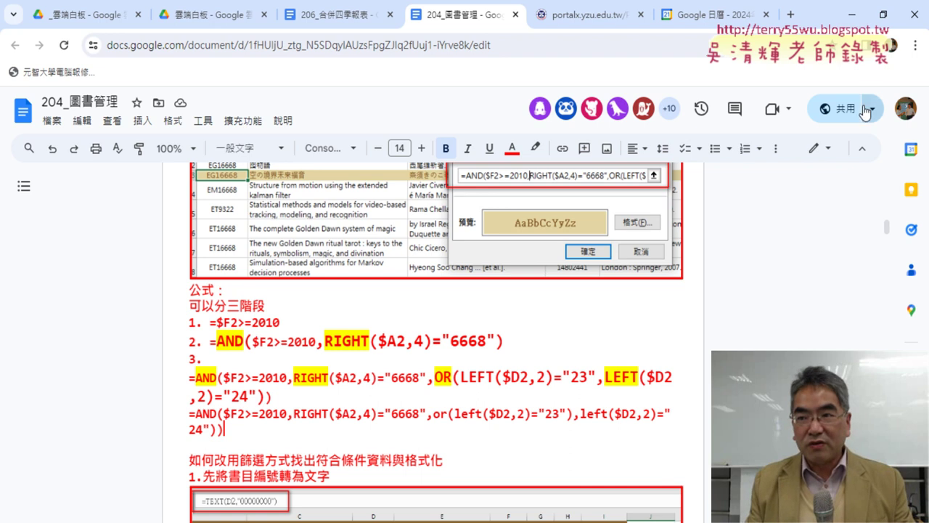
click(851, 14)
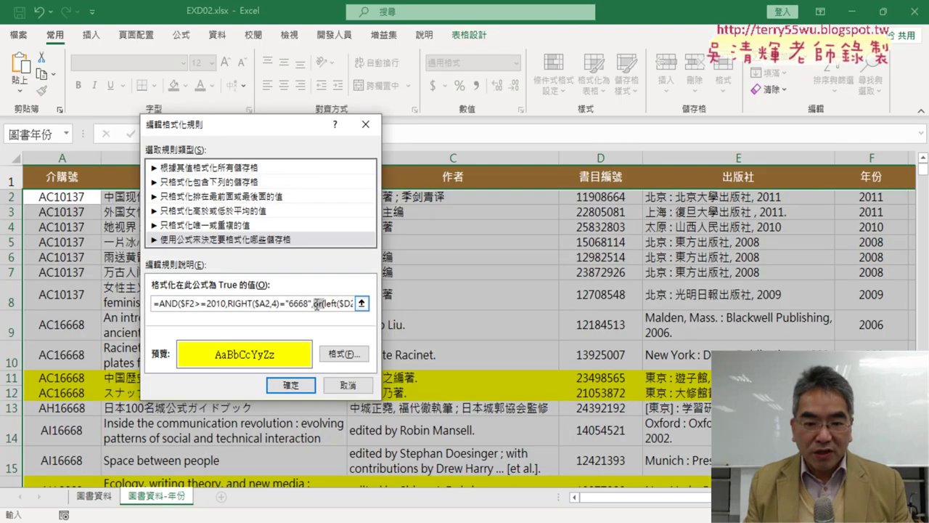
Step: Remove the OR column D tests from the rule formula, leaving a stray $B$2 reference
drag(317, 305, 500, 302)
key(Right)
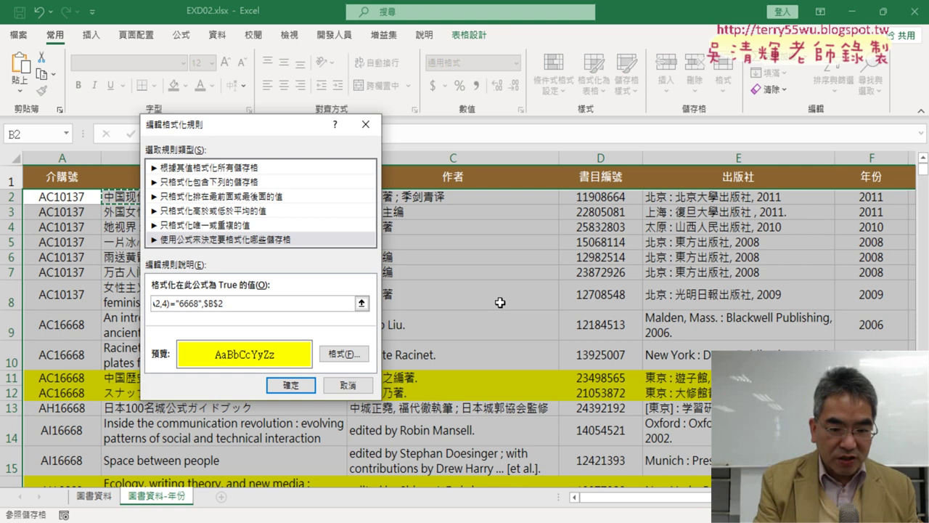
drag(257, 305, 122, 305)
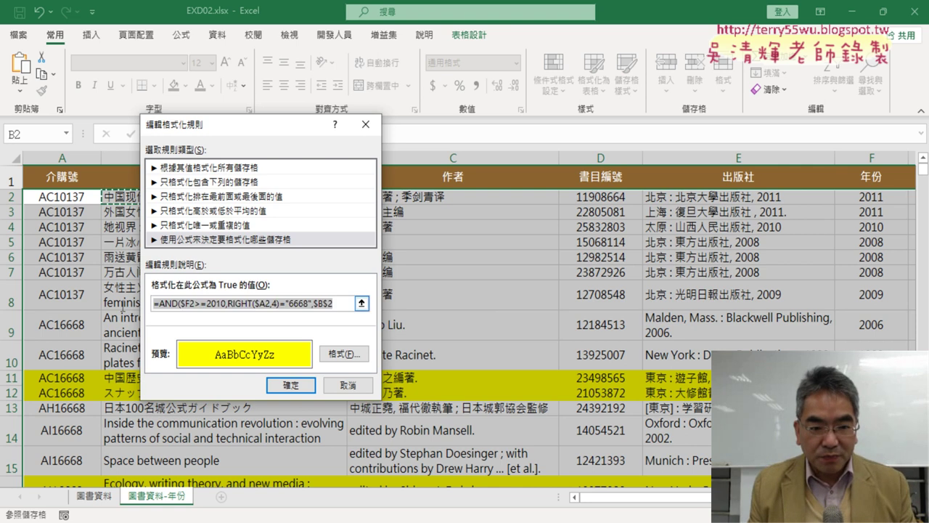
click(206, 303)
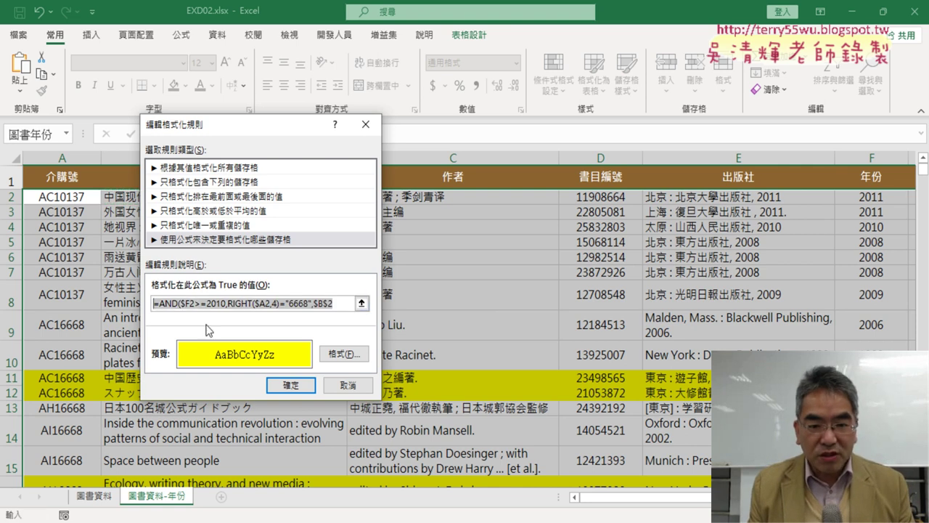
Step: Copy the lowercase formula from the Google Docs notes and return to Excel
key(alt+Tab)
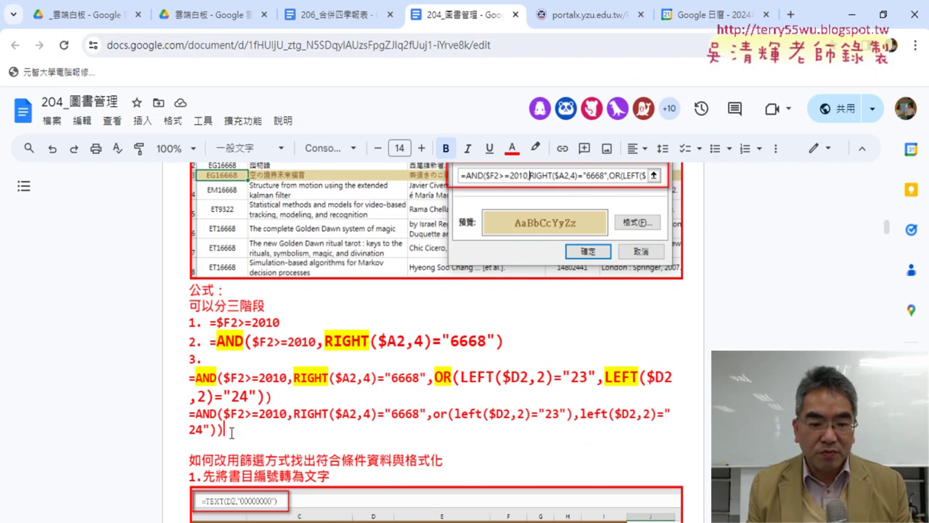
drag(231, 433, 186, 419)
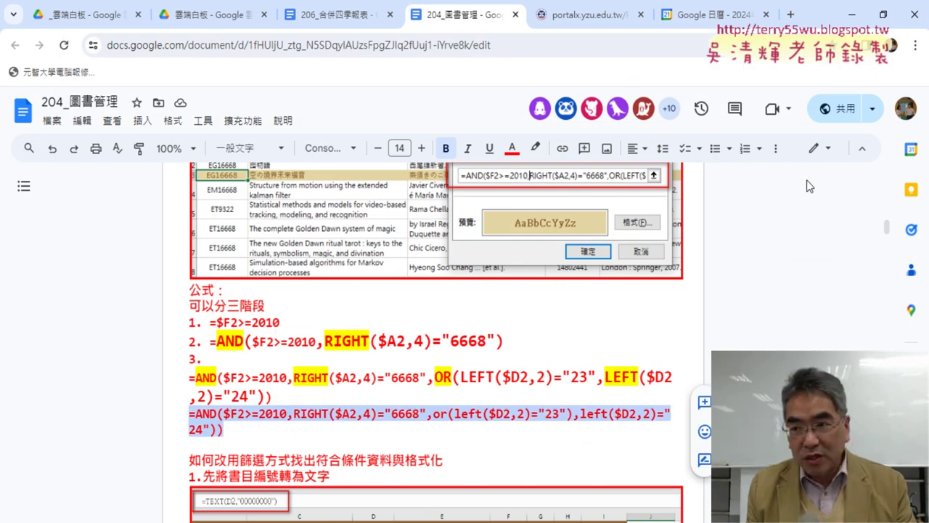
key(alt+Tab)
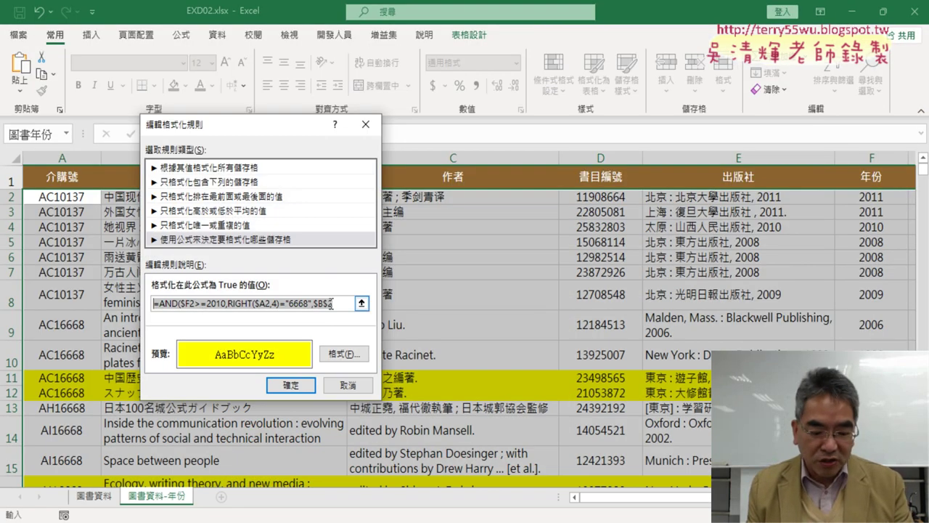
Step: Paste the notes formula into the rule and resubmit; after the repeated error, return to the notes
key(ctrl+v)
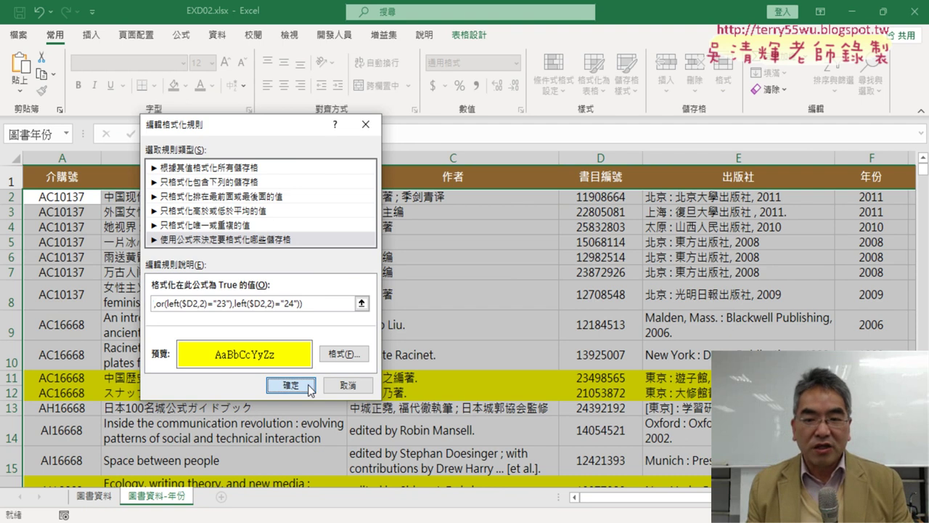
click(310, 390)
click(439, 350)
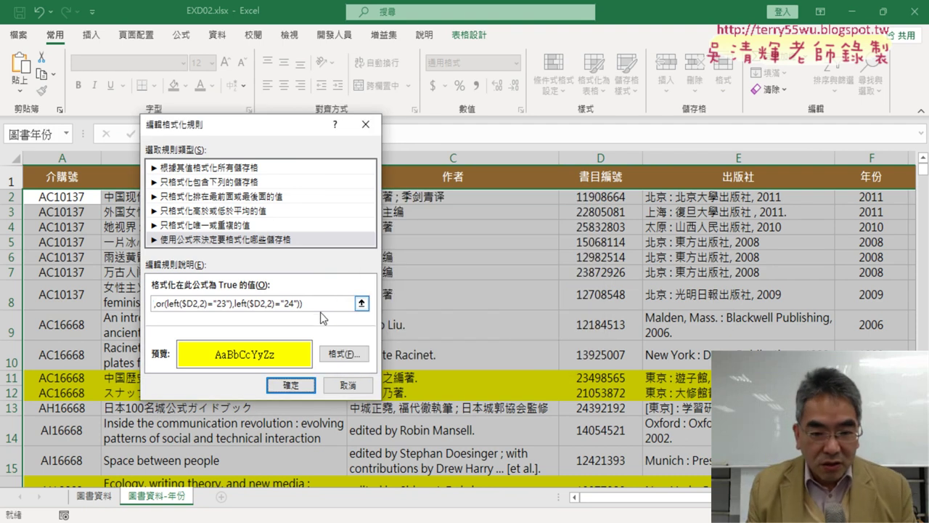
key(Home)
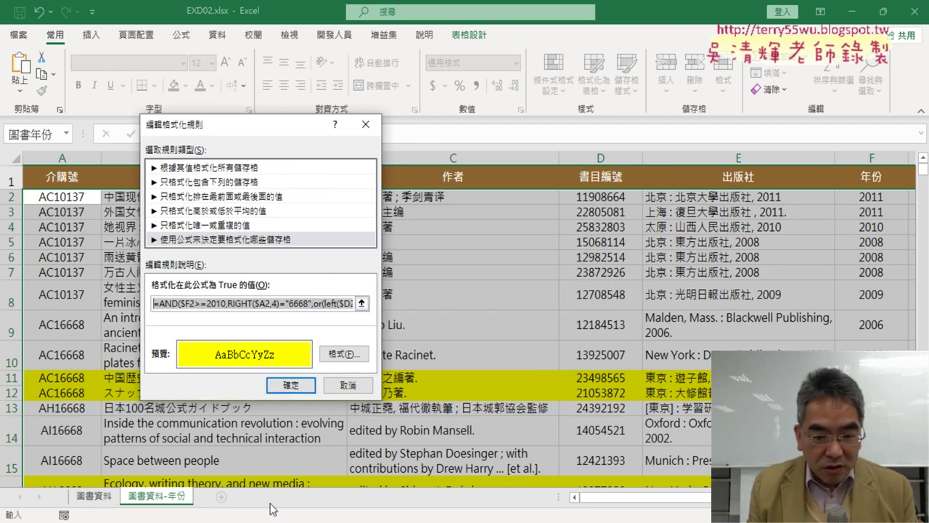
key(alt+Tab)
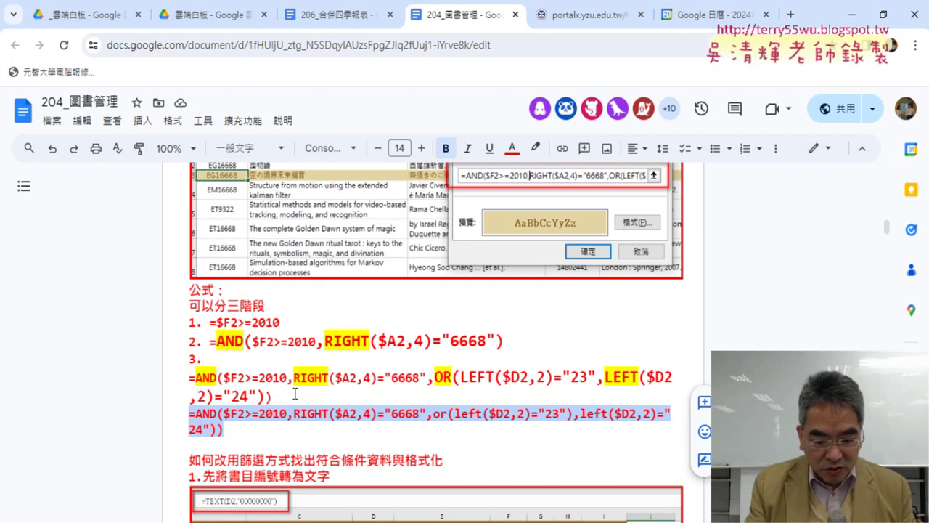